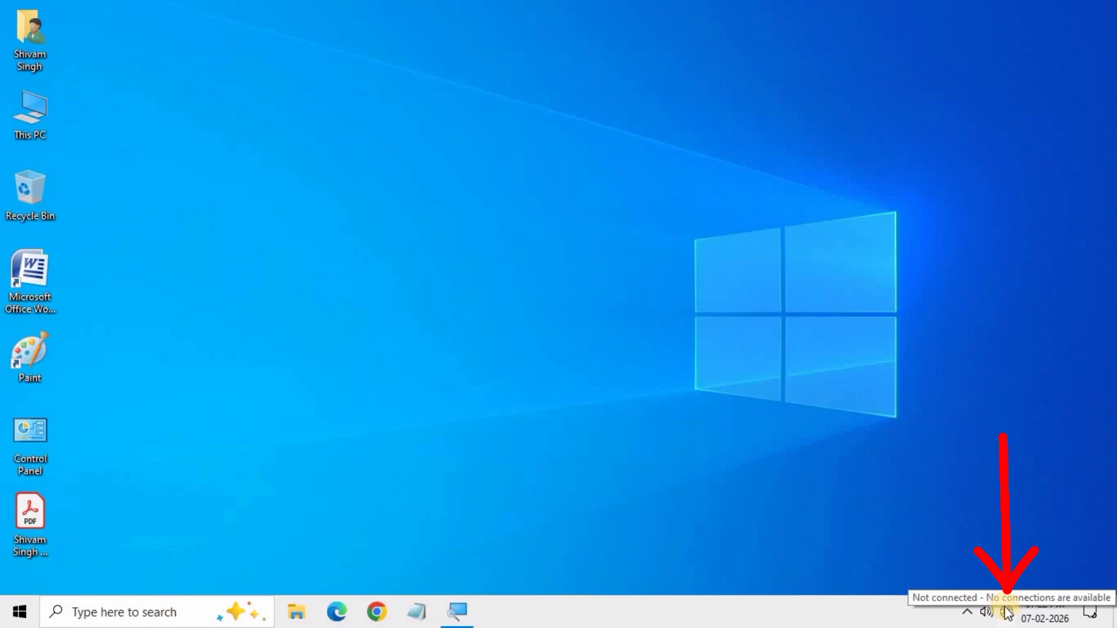
pyautogui.click(1007, 612)
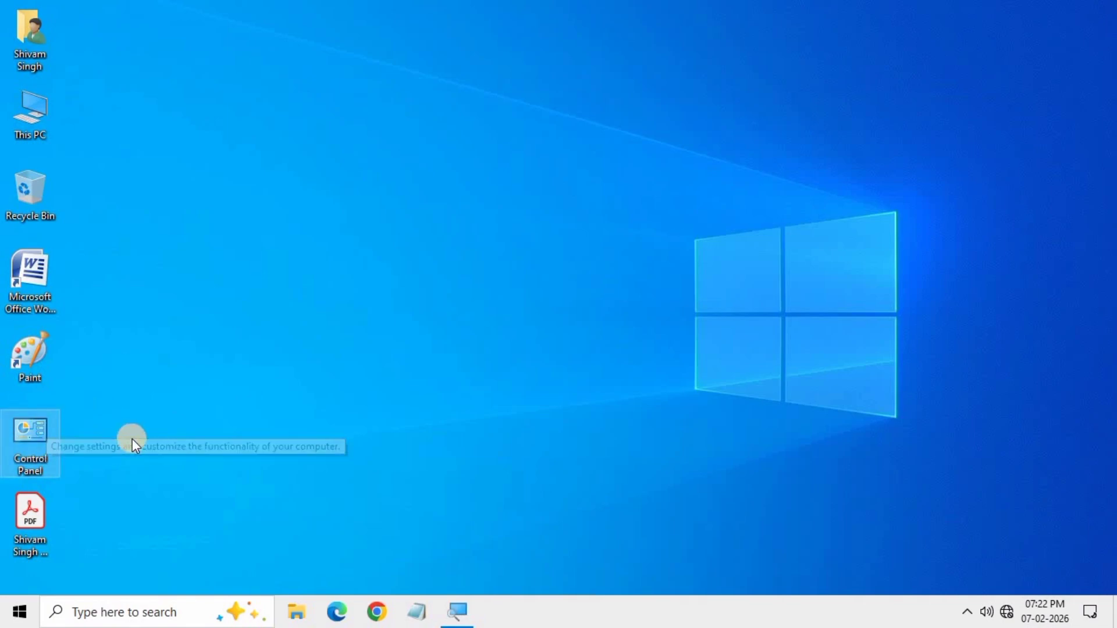
pyautogui.click(22, 611)
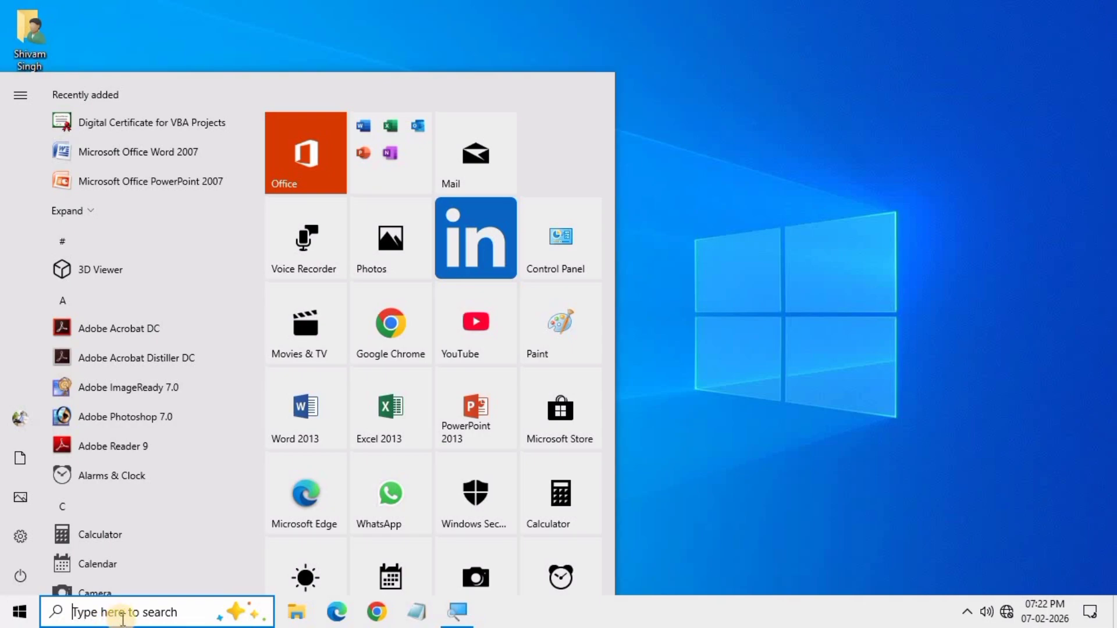
pyautogui.click(780, 440)
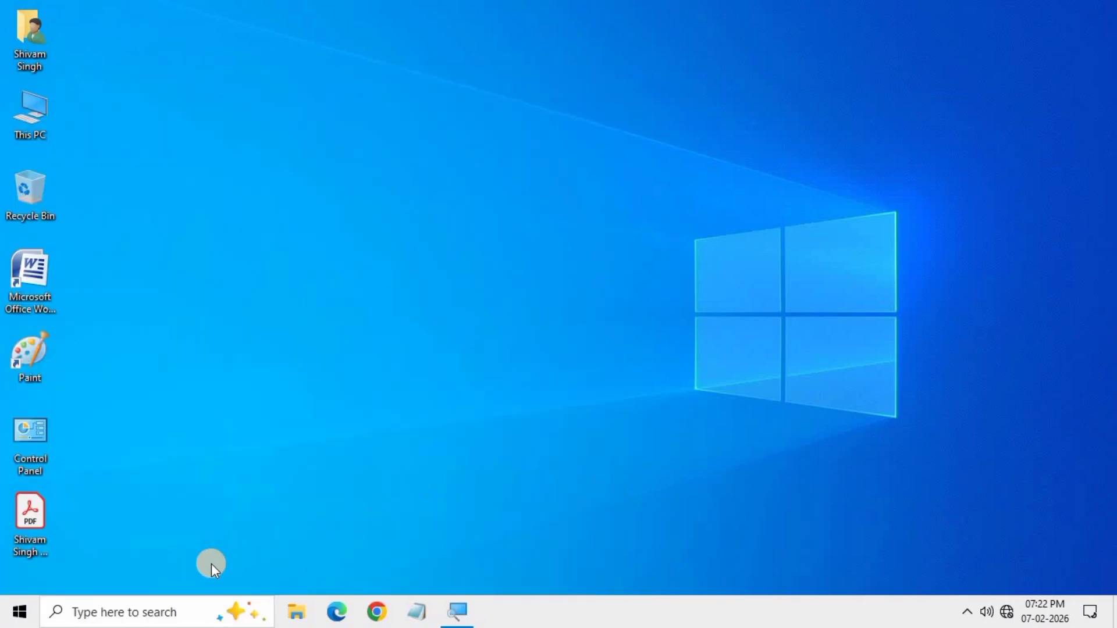
# - Search Windows for "control panel" and open the Control Panel app
pyautogui.click(143, 614)
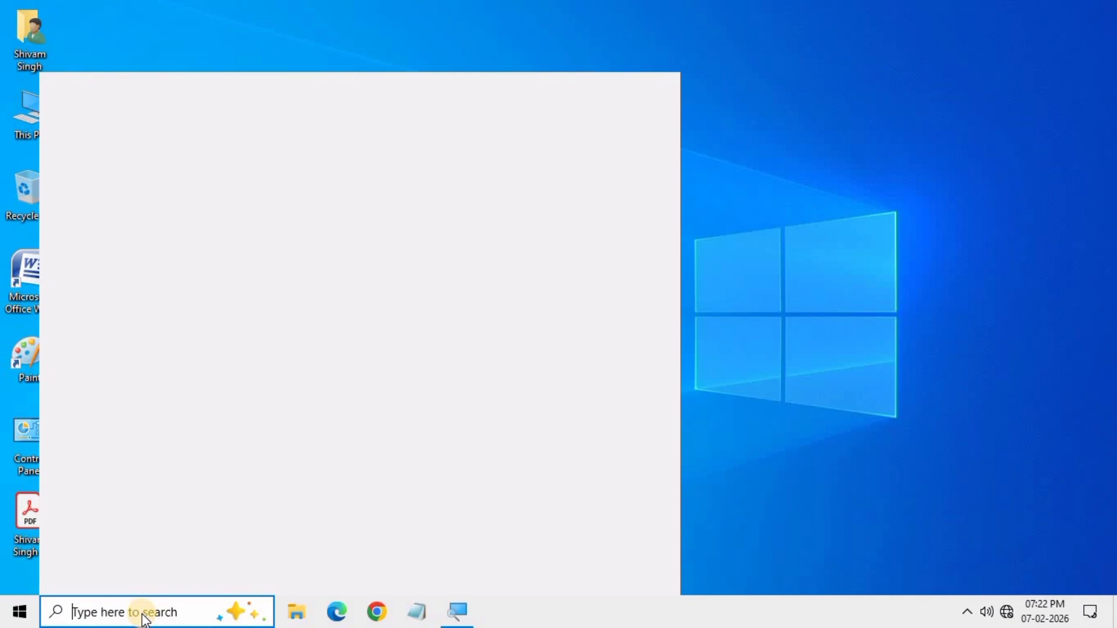
pyautogui.write('cont')
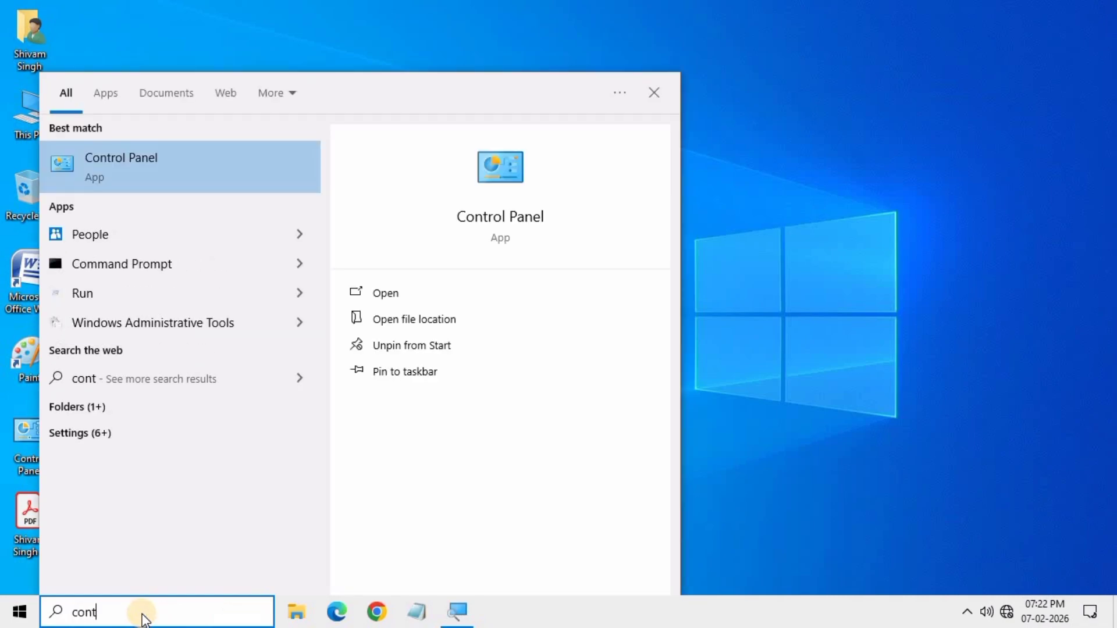
pyautogui.write('rol')
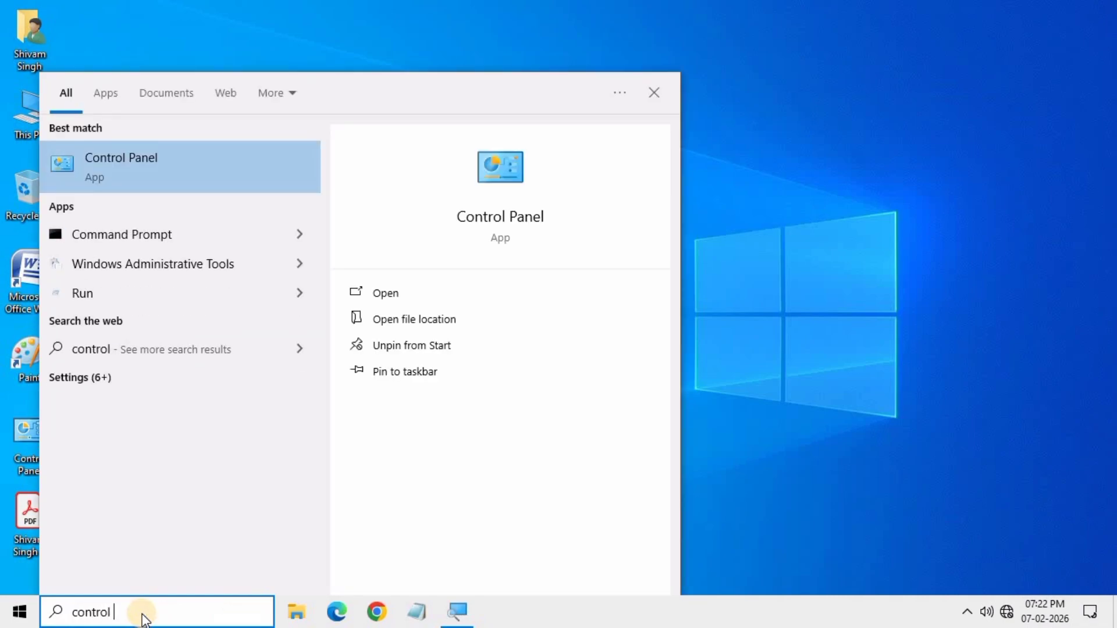
pyautogui.write(' panel')
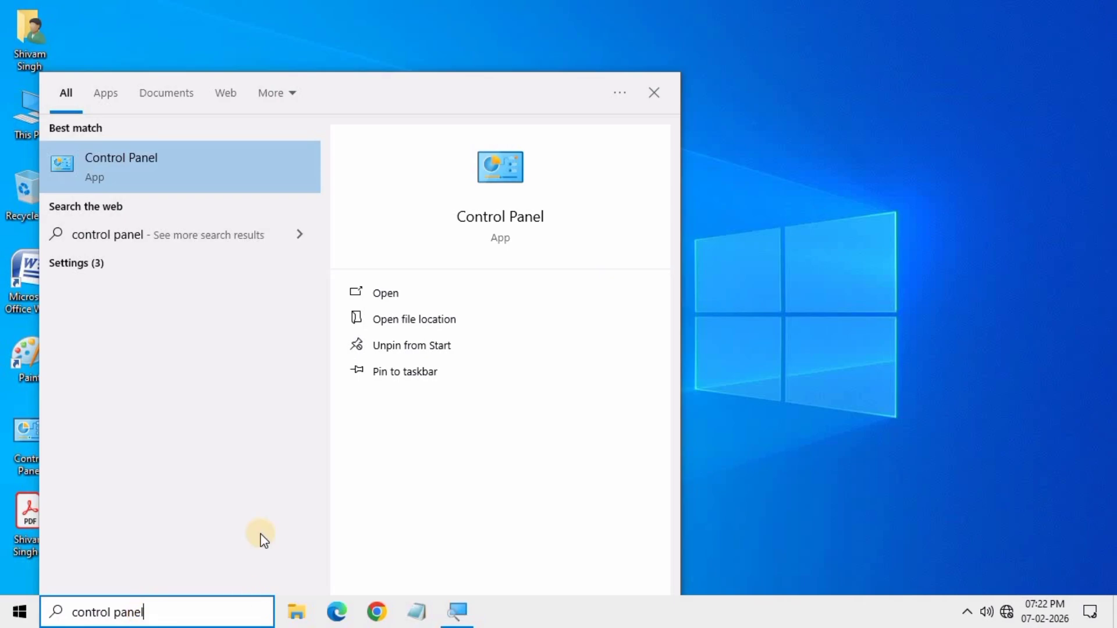
pyautogui.click(159, 165)
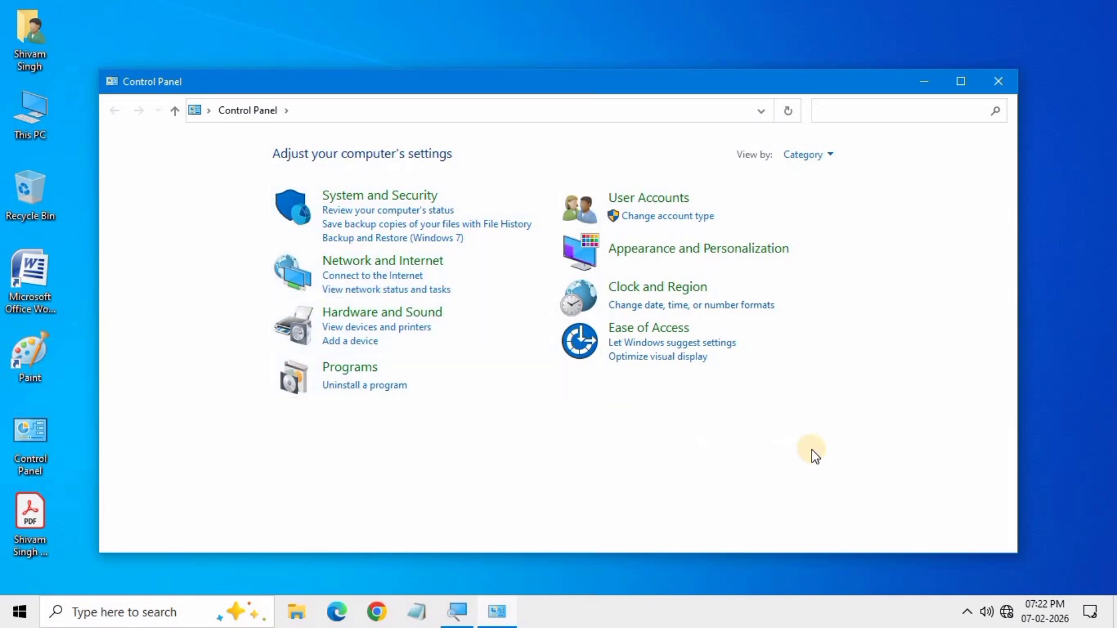
# - Maximize the Control Panel window and set its items to the Category view
pyautogui.click(822, 157)
pyautogui.click(833, 199)
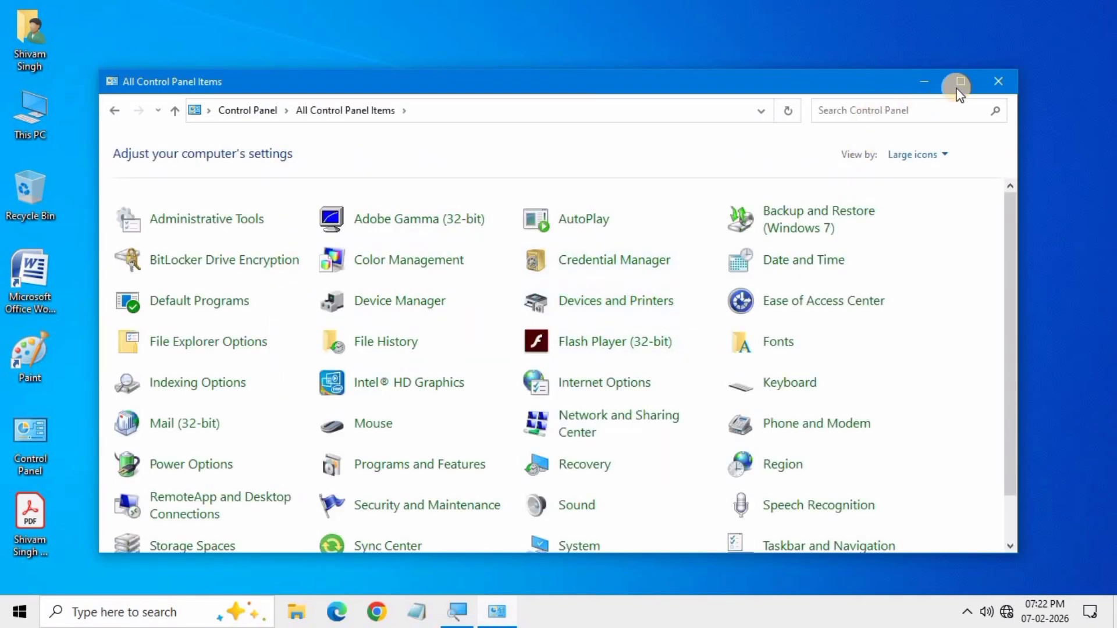
pyautogui.click(959, 85)
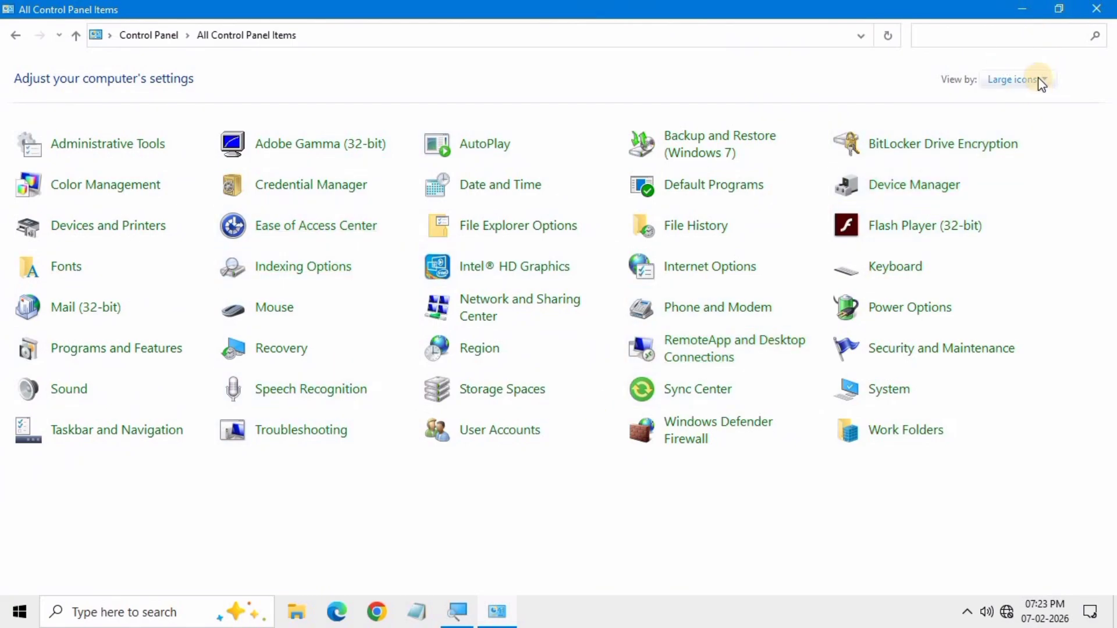
pyautogui.click(1015, 79)
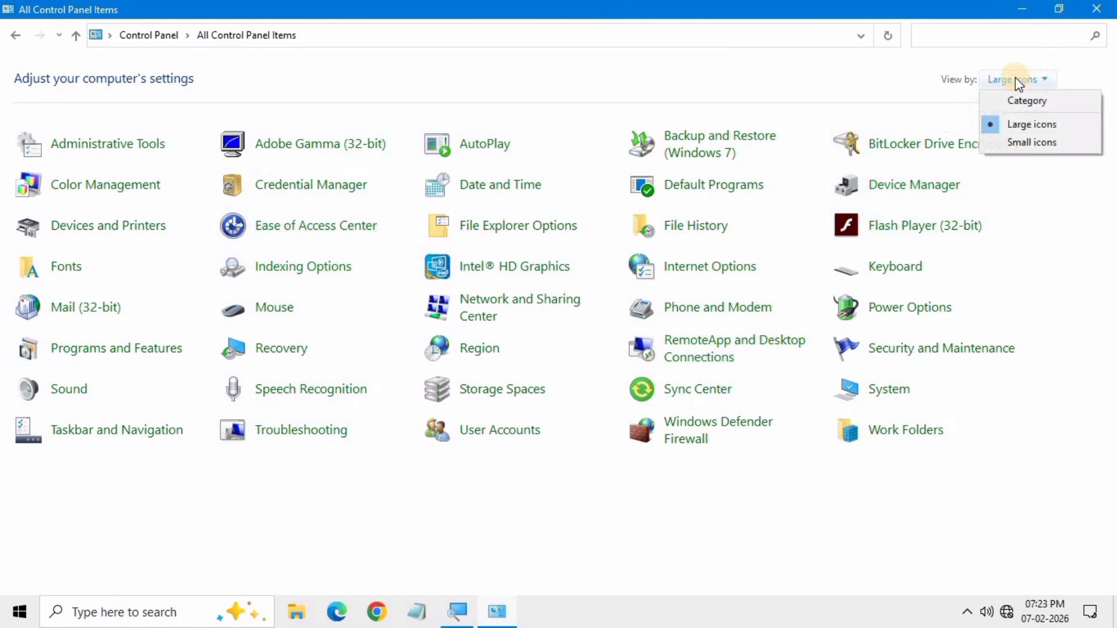
pyautogui.click(1045, 102)
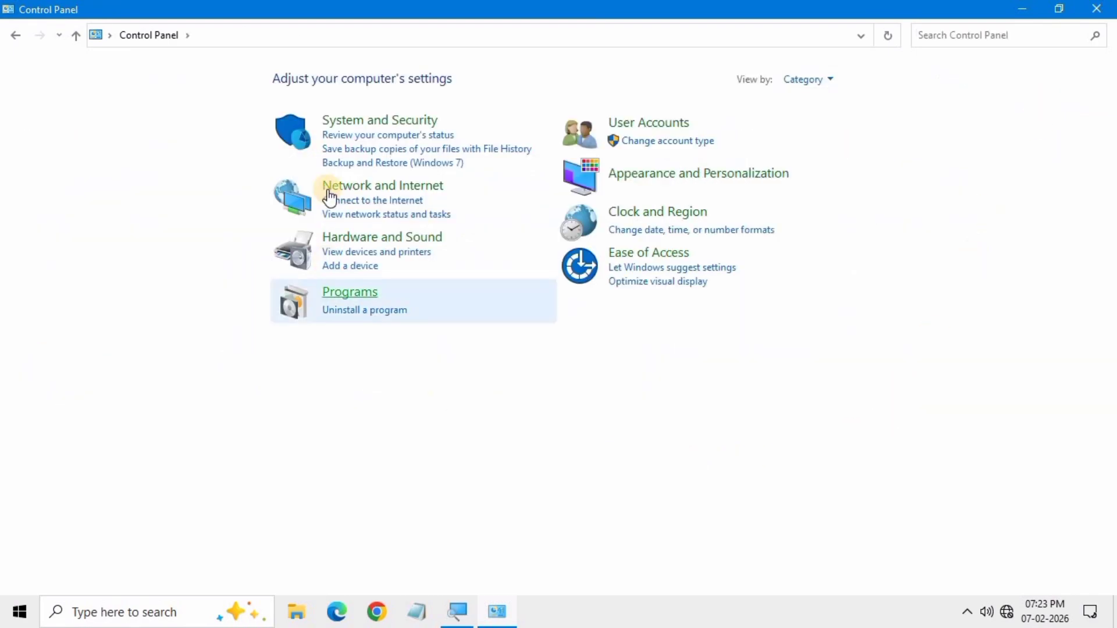
# - Open the Local Area Network (LAN) settings from the connection settings of Internet Options under Network and Internet
pyautogui.click(432, 192)
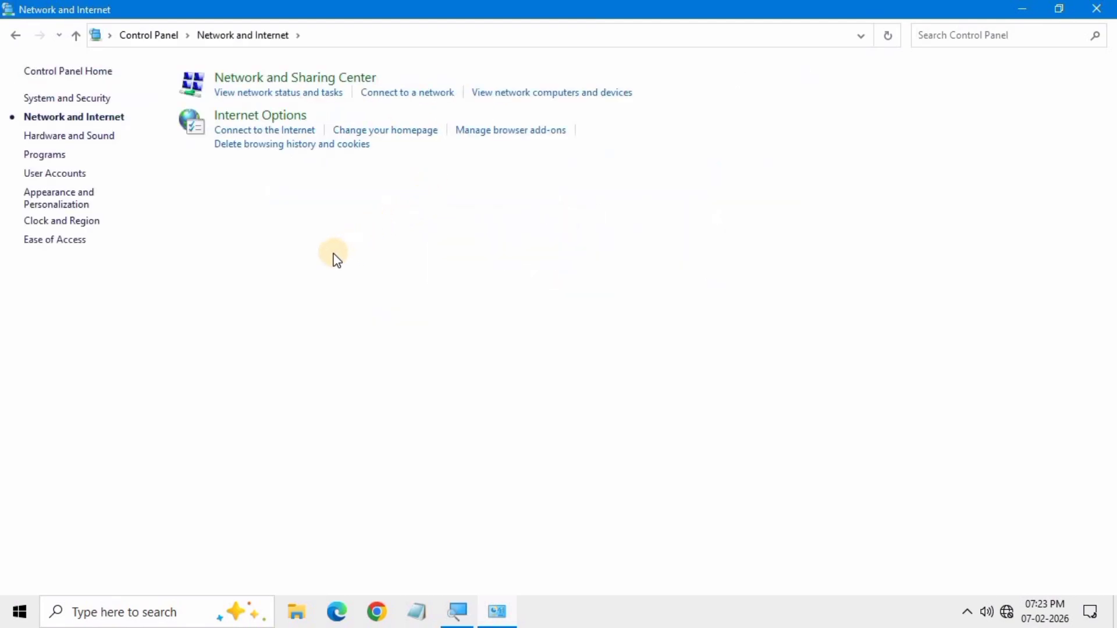
pyautogui.click(268, 119)
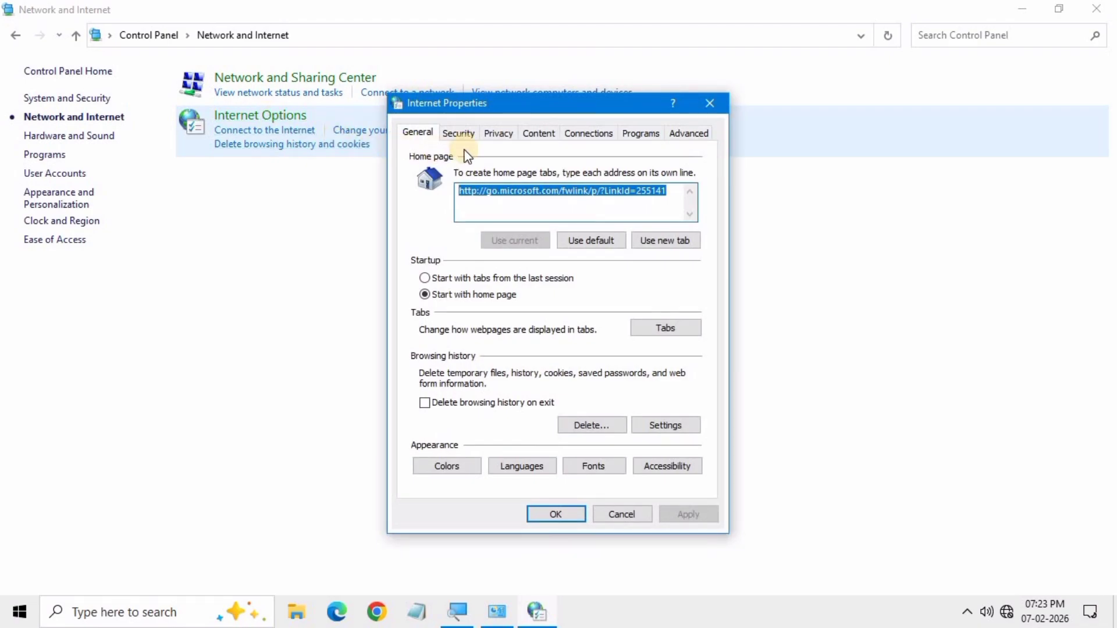
pyautogui.click(583, 144)
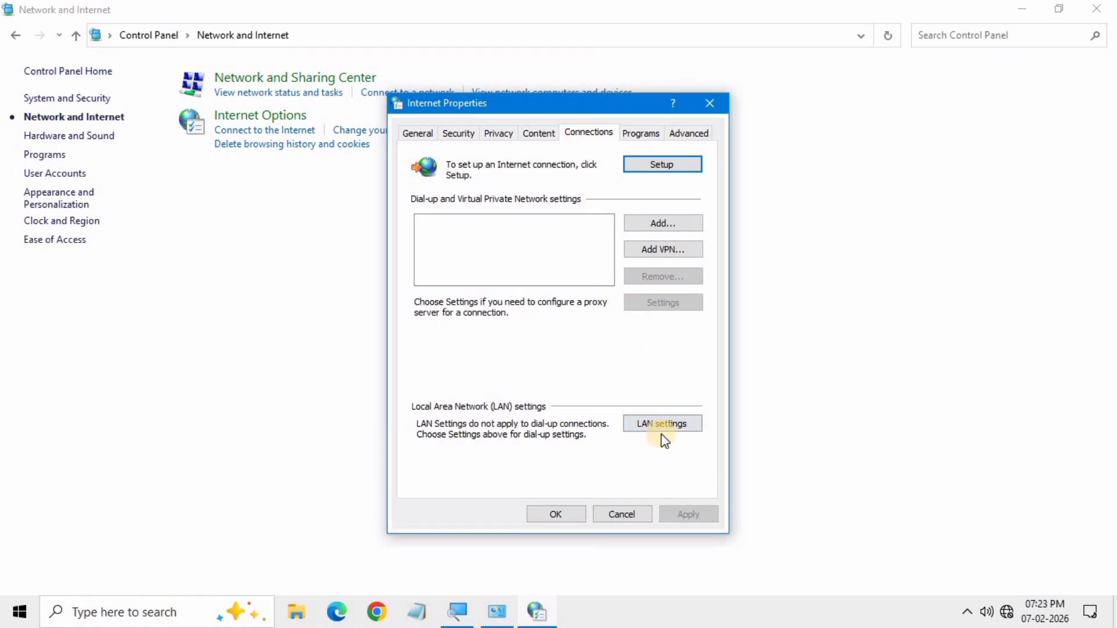
pyautogui.click(680, 429)
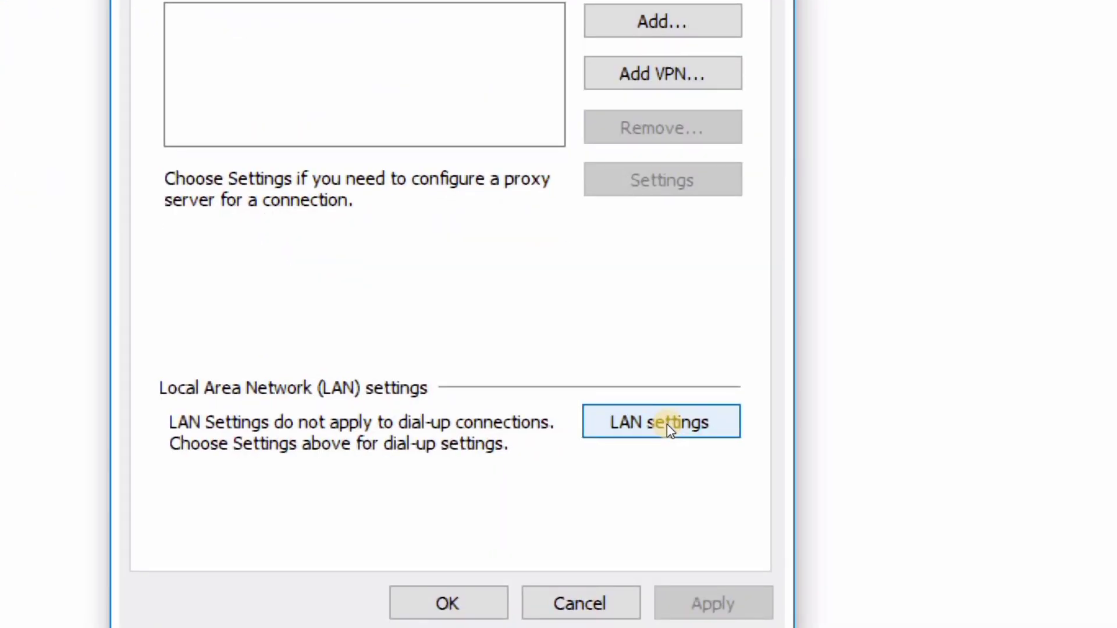
pyautogui.click(668, 426)
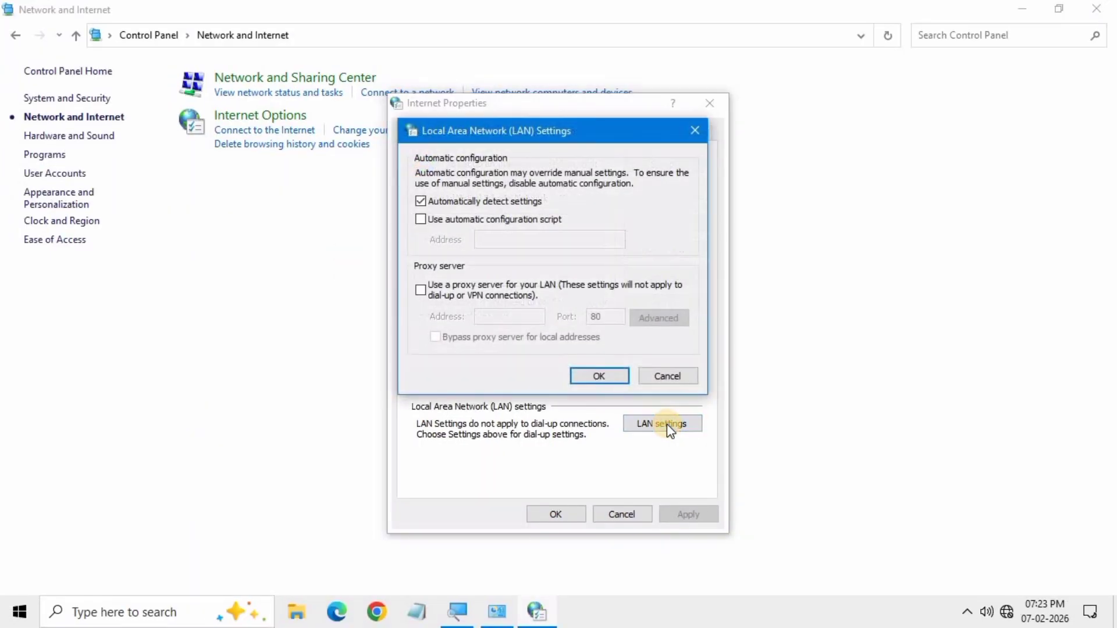
# - Toggle "Automatically detect settings" for the LAN, then accept the LAN settings and Internet Properties
pyautogui.click(436, 203)
pyautogui.click(610, 373)
pyautogui.click(553, 516)
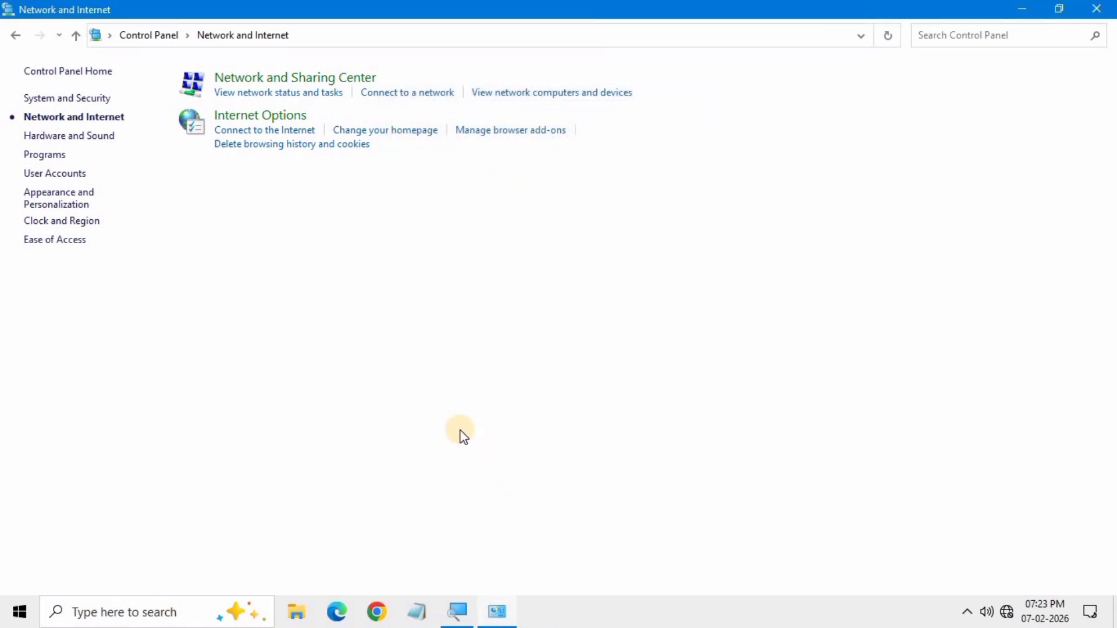
# - Reset all Internet Explorer settings to default from the advanced Internet Options, without deleting personal settings
pyautogui.click(252, 122)
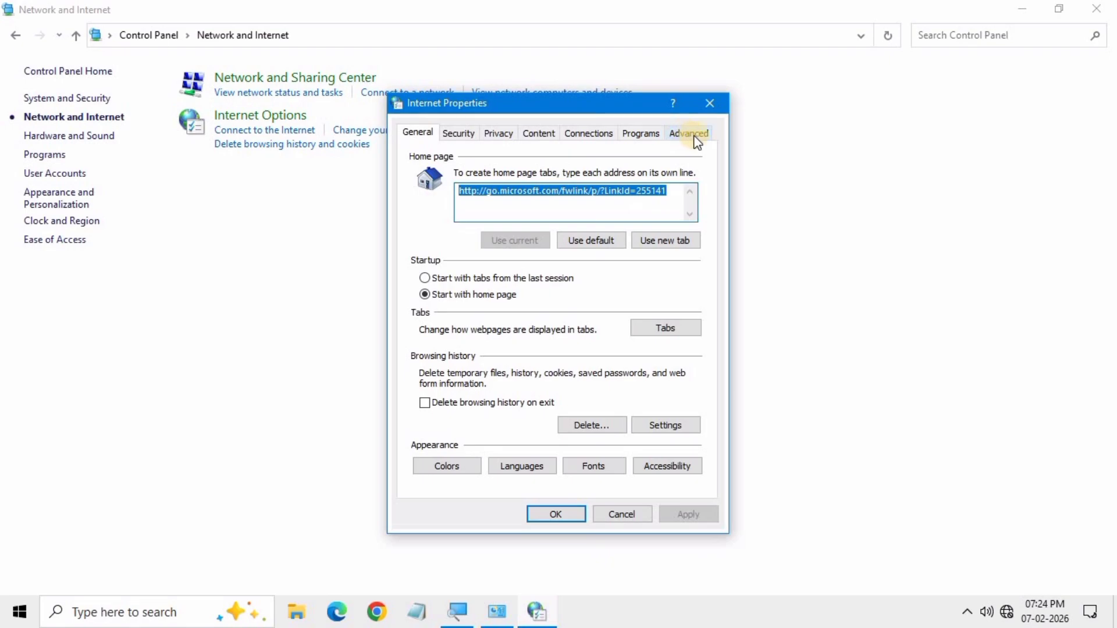
pyautogui.click(690, 139)
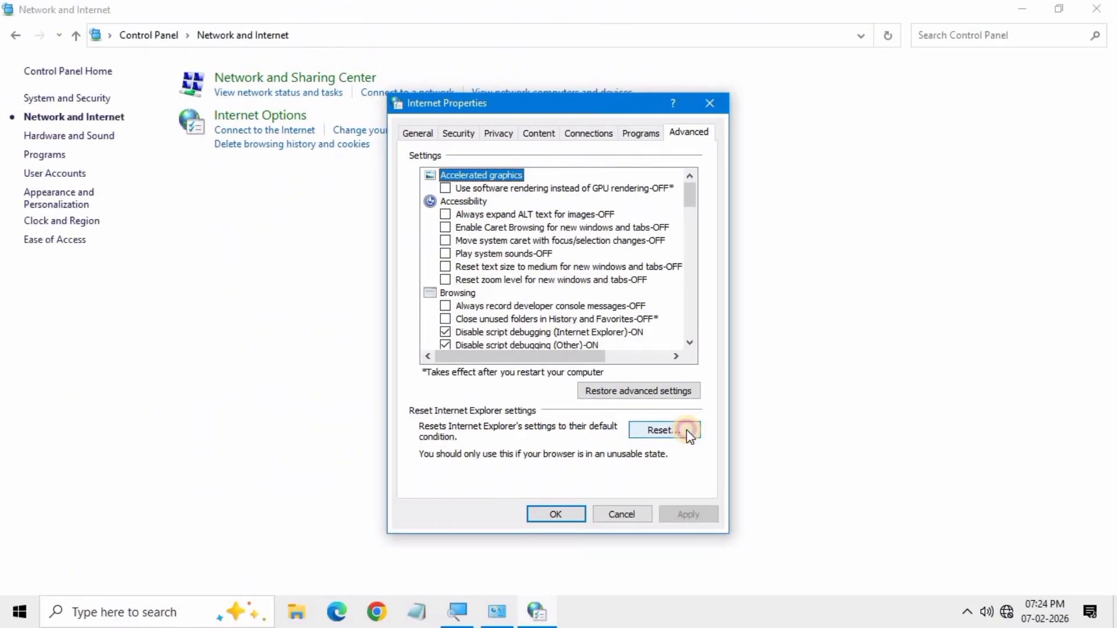
pyautogui.click(689, 435)
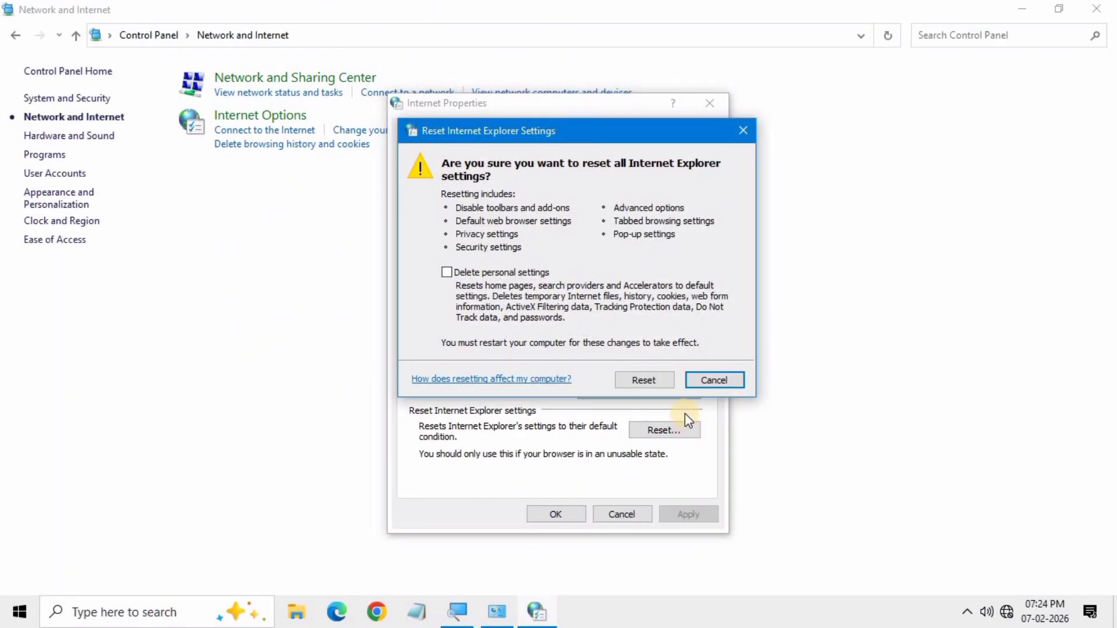
pyautogui.click(642, 379)
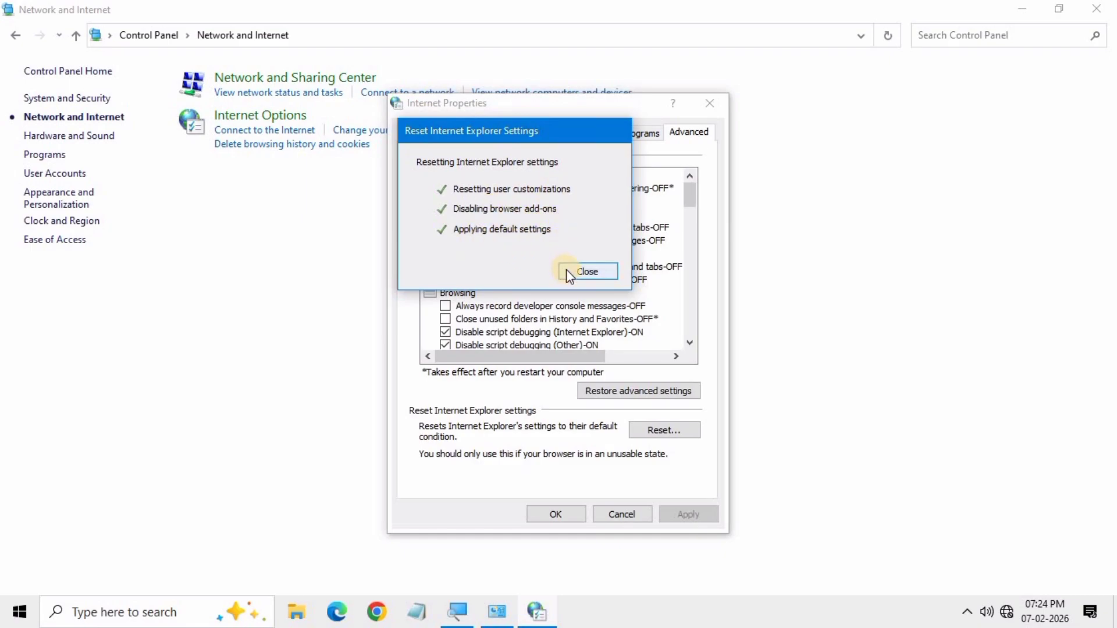
pyautogui.click(586, 272)
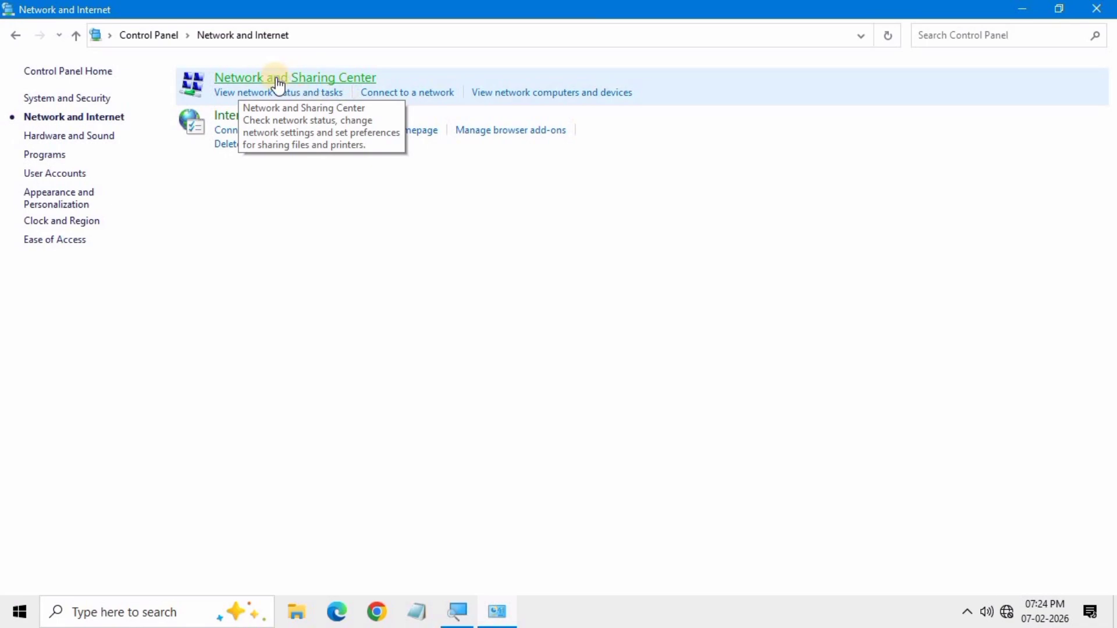
# - Open the adapter settings from the Network and Sharing Center and disable the Wi-Fi 2 adapter
pyautogui.click(353, 78)
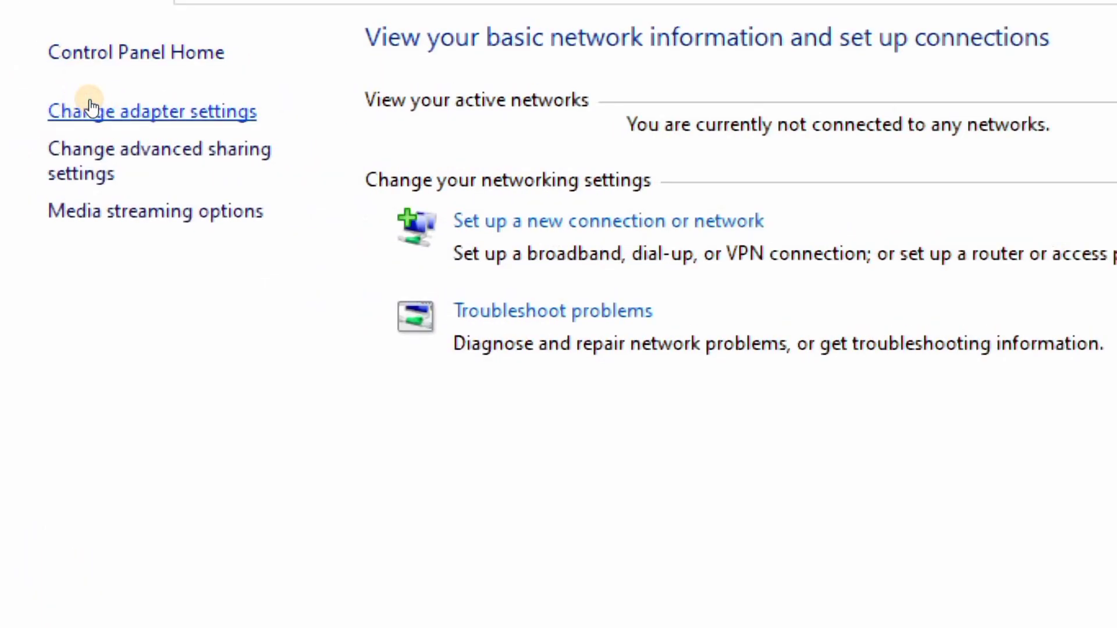
pyautogui.click(90, 107)
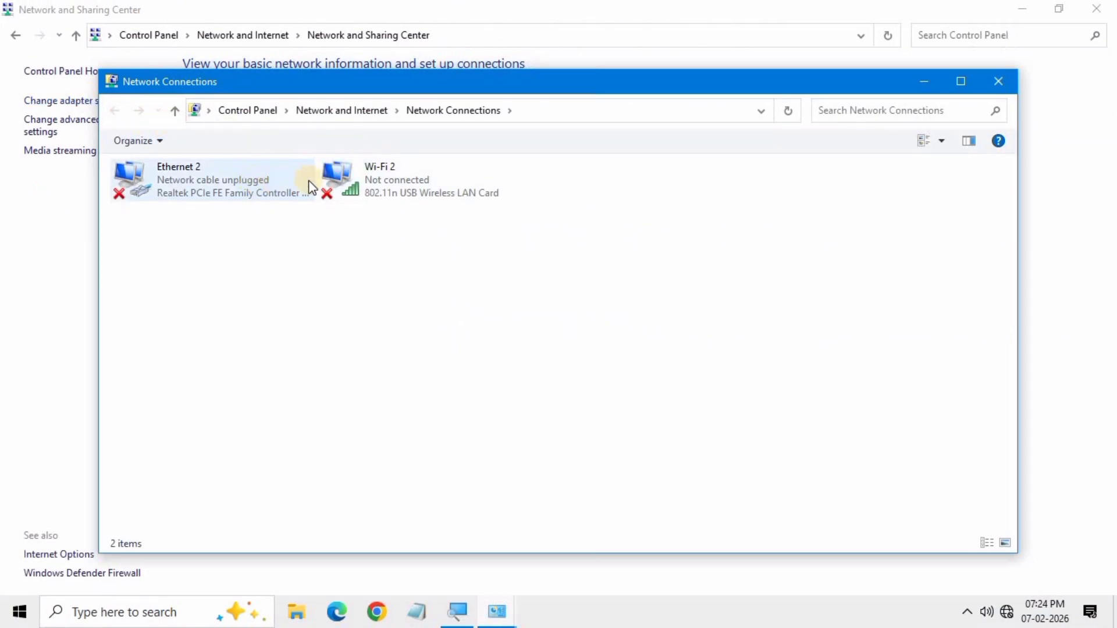
pyautogui.rightClick(400, 181)
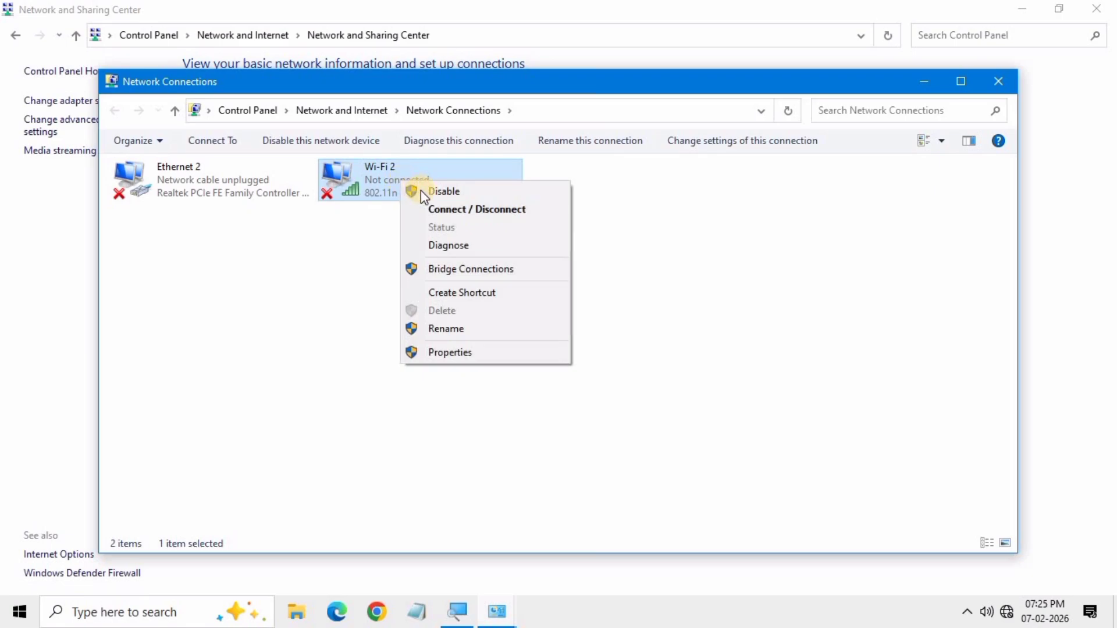
pyautogui.click(460, 193)
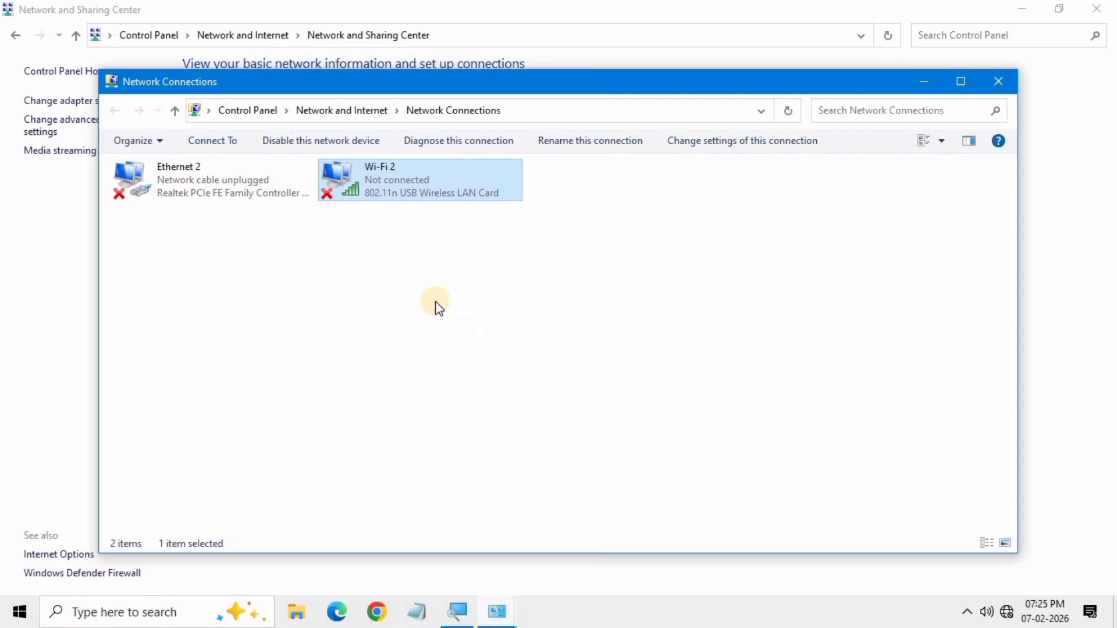
pyautogui.rightClick(397, 179)
pyautogui.click(336, 228)
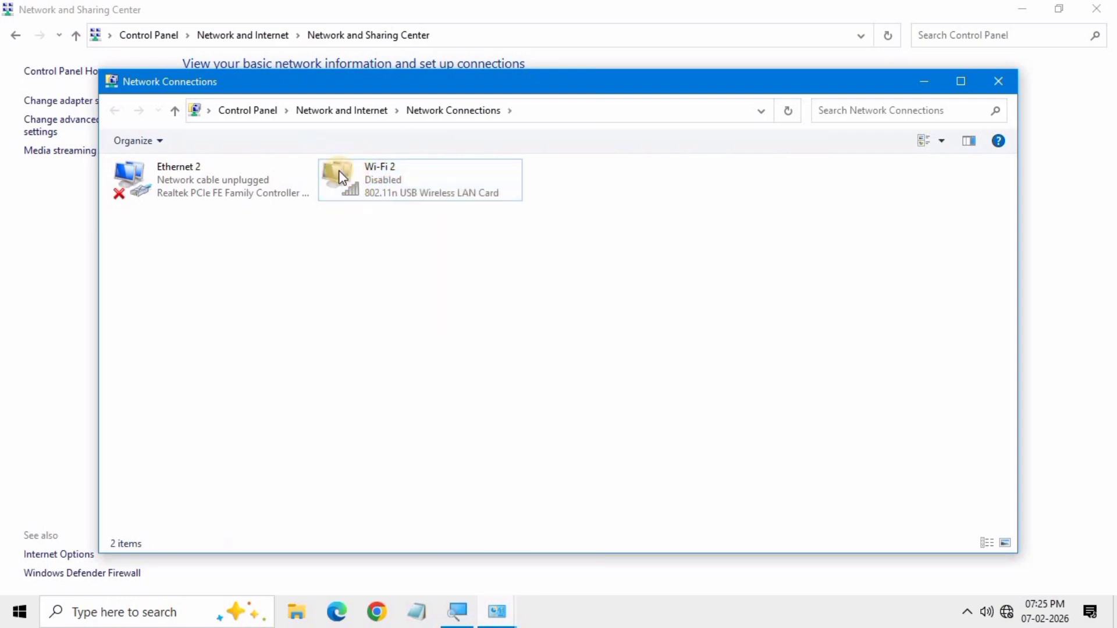
# - Disable the Ethernet 2 adapter in Network Connections
pyautogui.click(250, 177)
pyautogui.rightClick(250, 176)
pyautogui.click(274, 187)
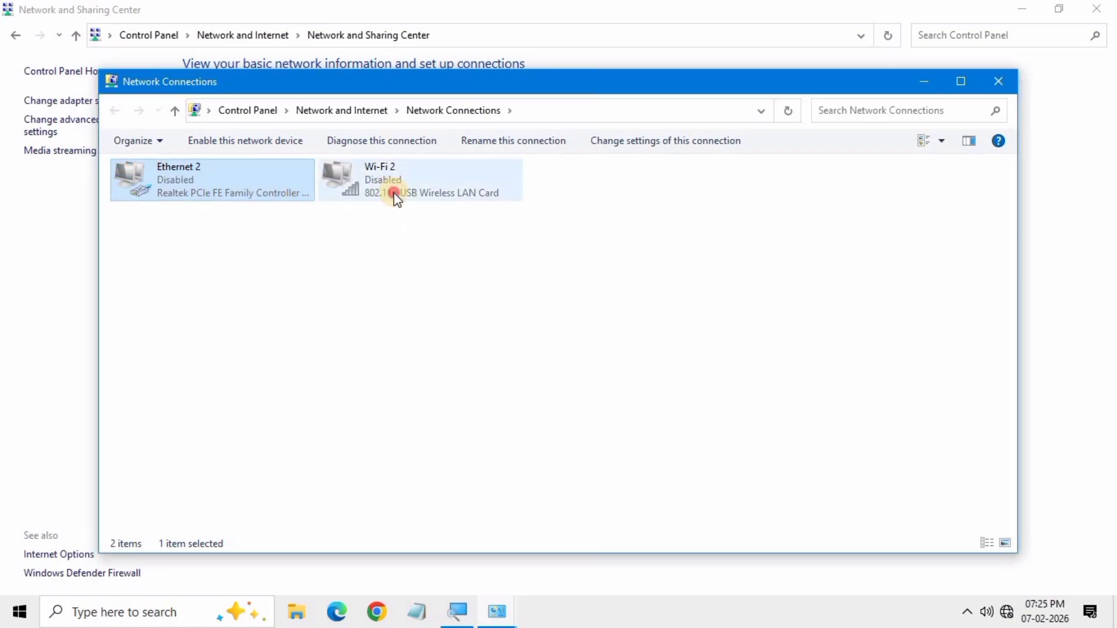
pyautogui.click(271, 218)
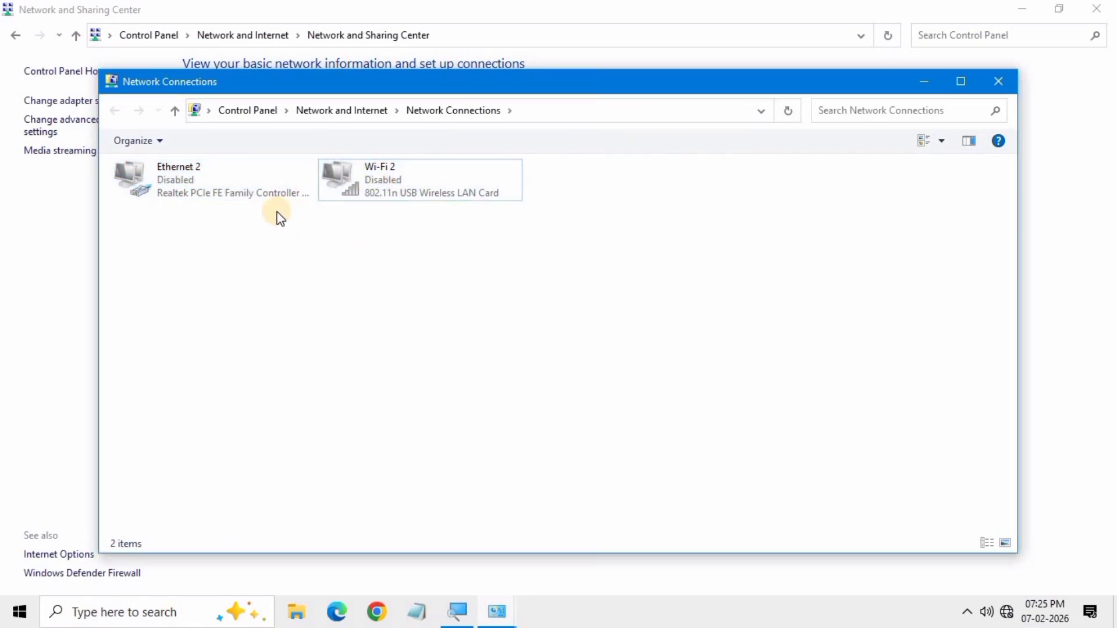
# - Enable the Wi-Fi 2 adapter again in Network Connections
pyautogui.rightClick(371, 187)
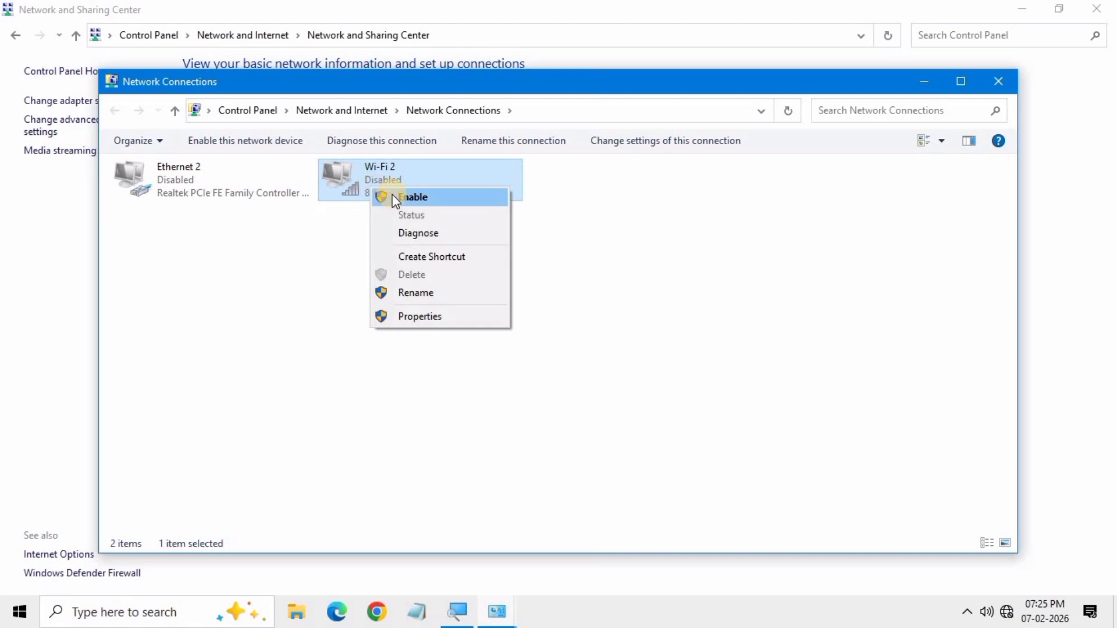
pyautogui.click(396, 197)
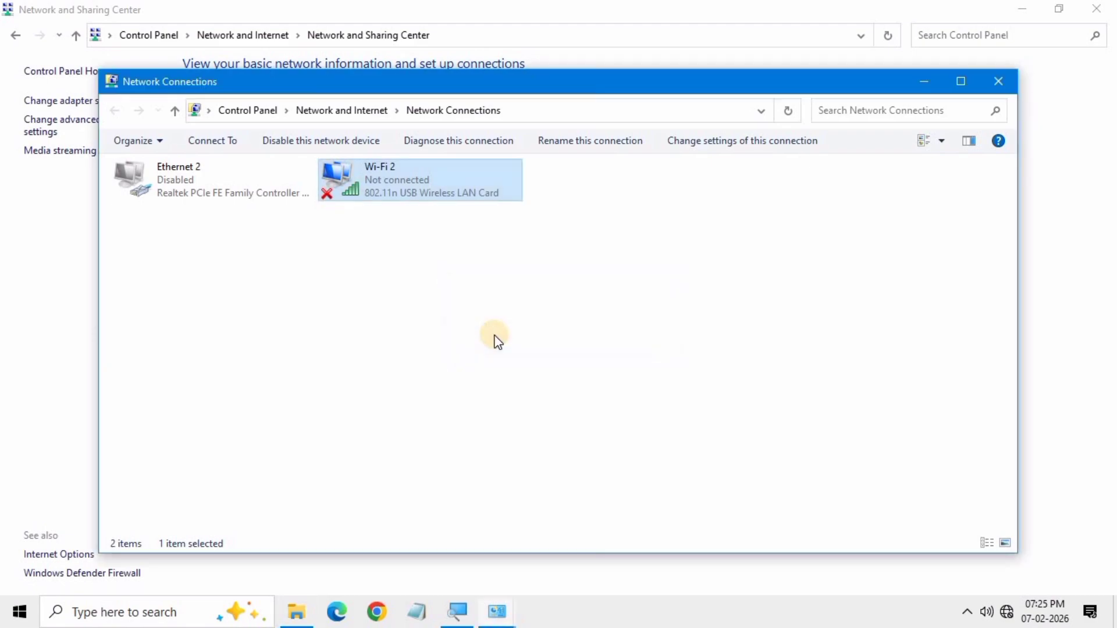
pyautogui.click(410, 266)
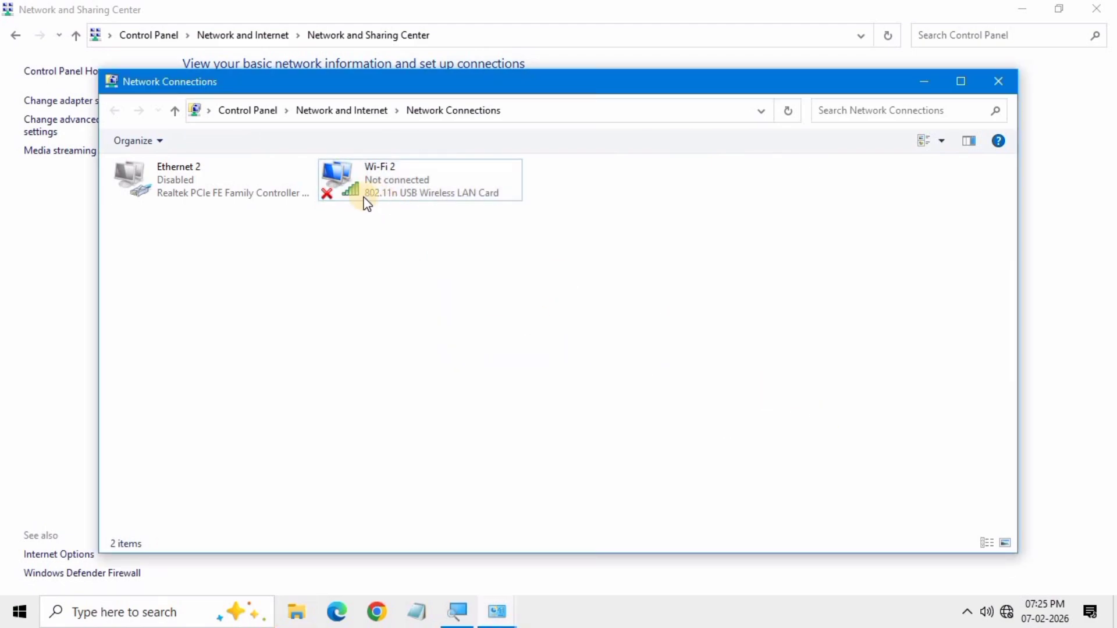
# - Enable the Ethernet 2 adapter again in Network Connections
pyautogui.rightClick(159, 185)
pyautogui.click(178, 187)
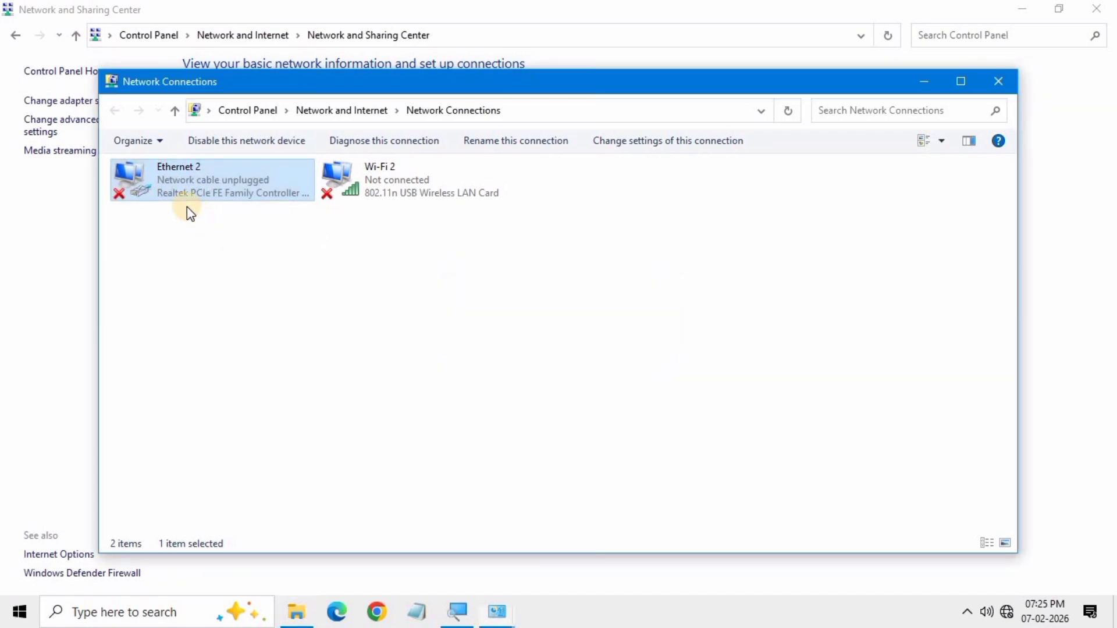
pyautogui.click(279, 244)
pyautogui.click(371, 189)
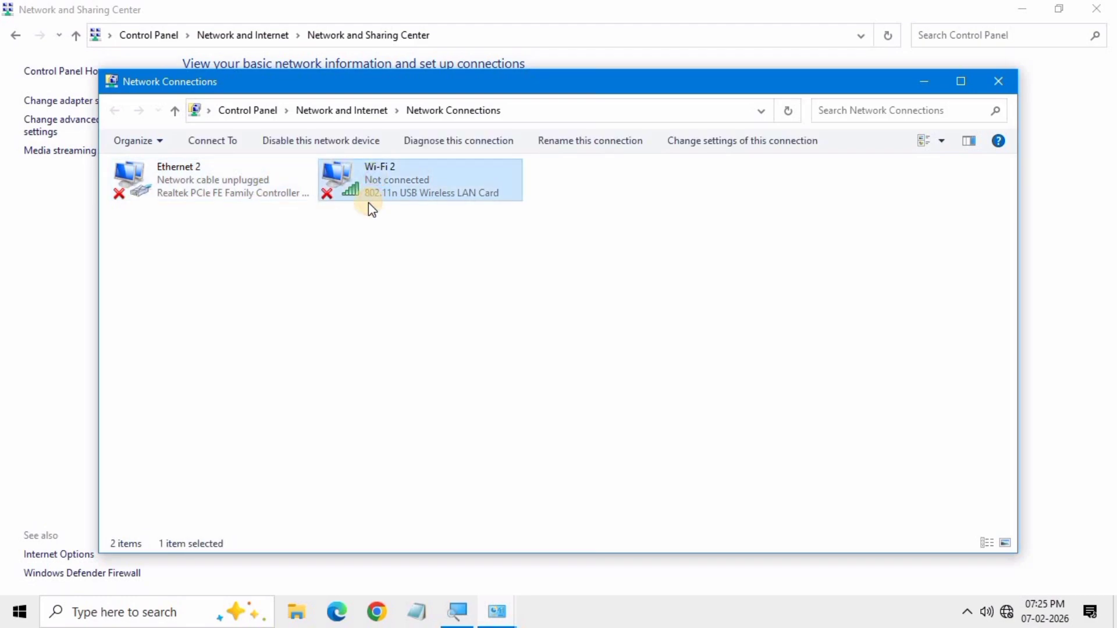
# - Close the Network Connections and Network and Sharing Center windows to return to the desktop
pyautogui.click(463, 308)
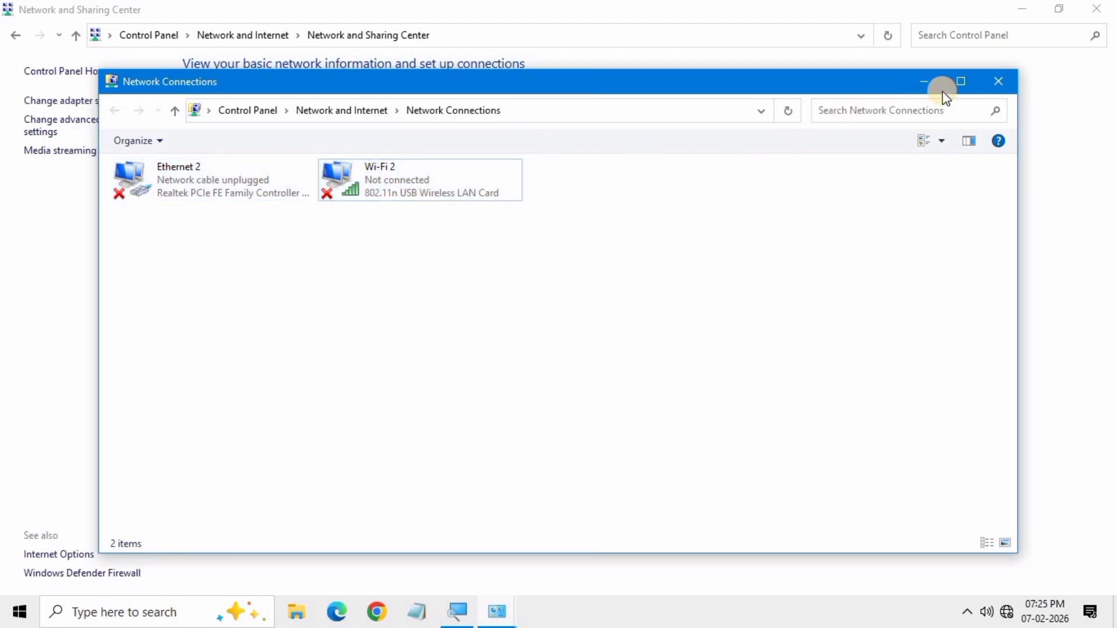
pyautogui.click(998, 82)
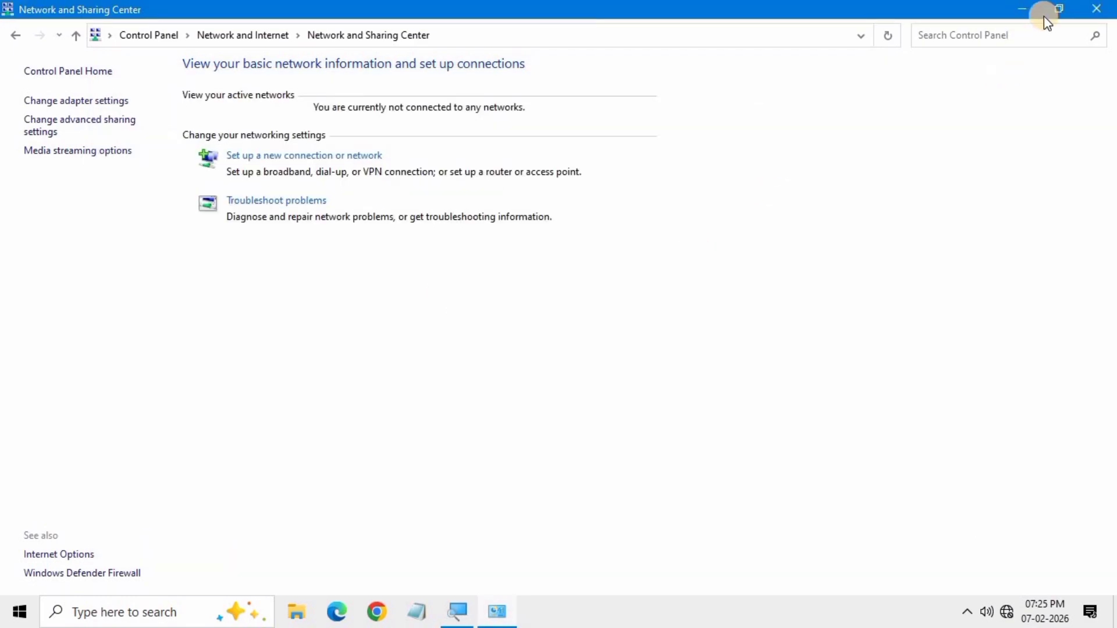
pyautogui.click(1095, 8)
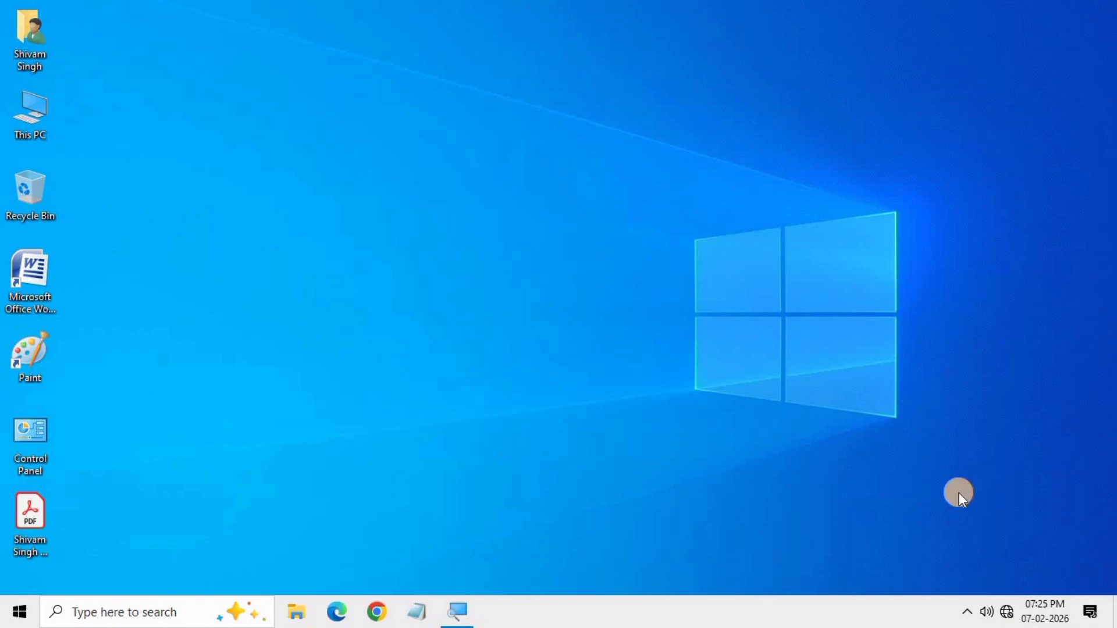
# - Reset the wireless radio by turning Wi-Fi off, toggling airplane mode on and off, and turning Wi-Fi back on
pyautogui.click(1006, 612)
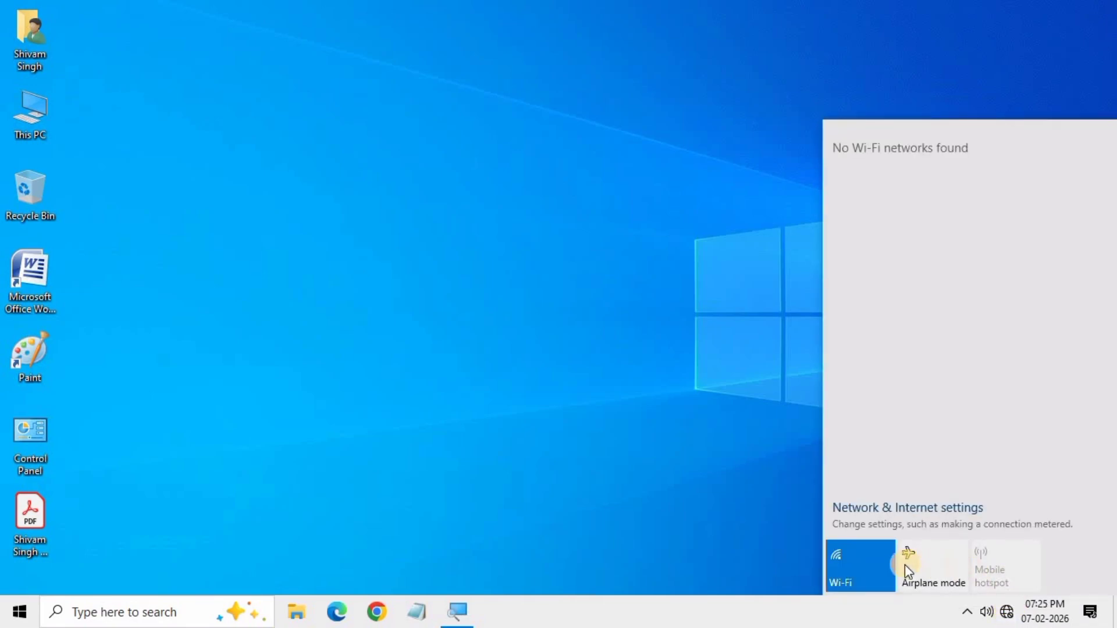
pyautogui.click(837, 553)
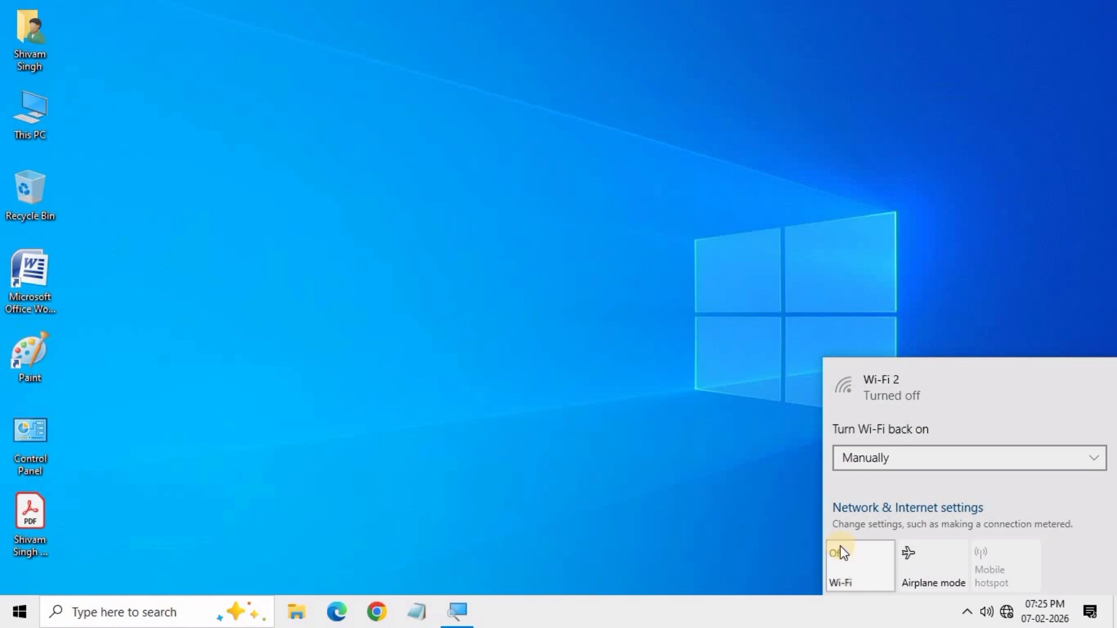
pyautogui.click(934, 567)
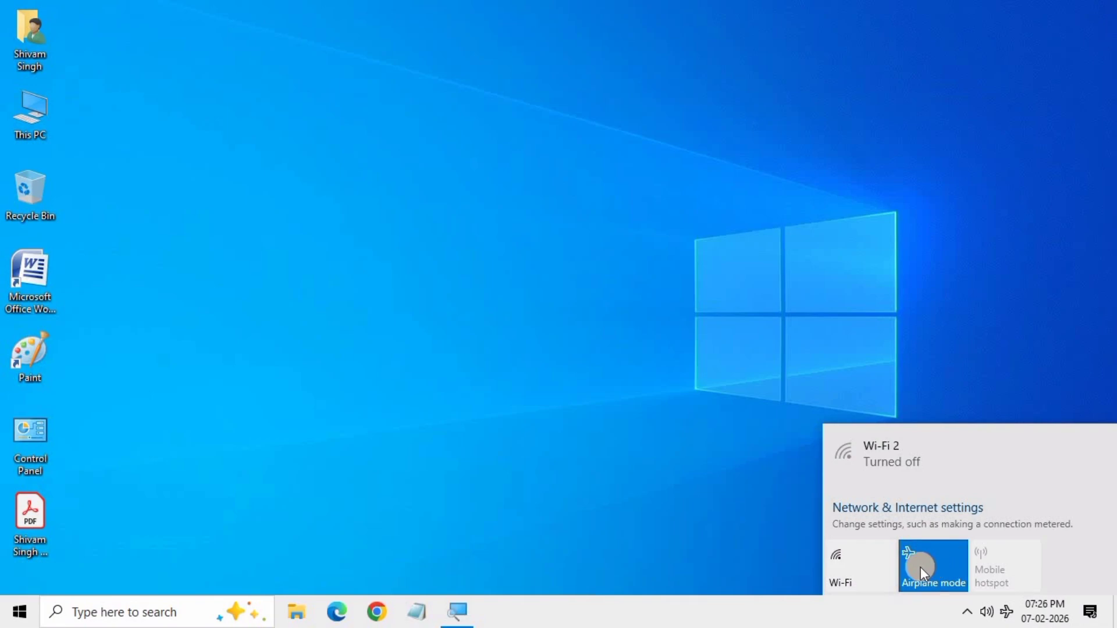
pyautogui.click(920, 566)
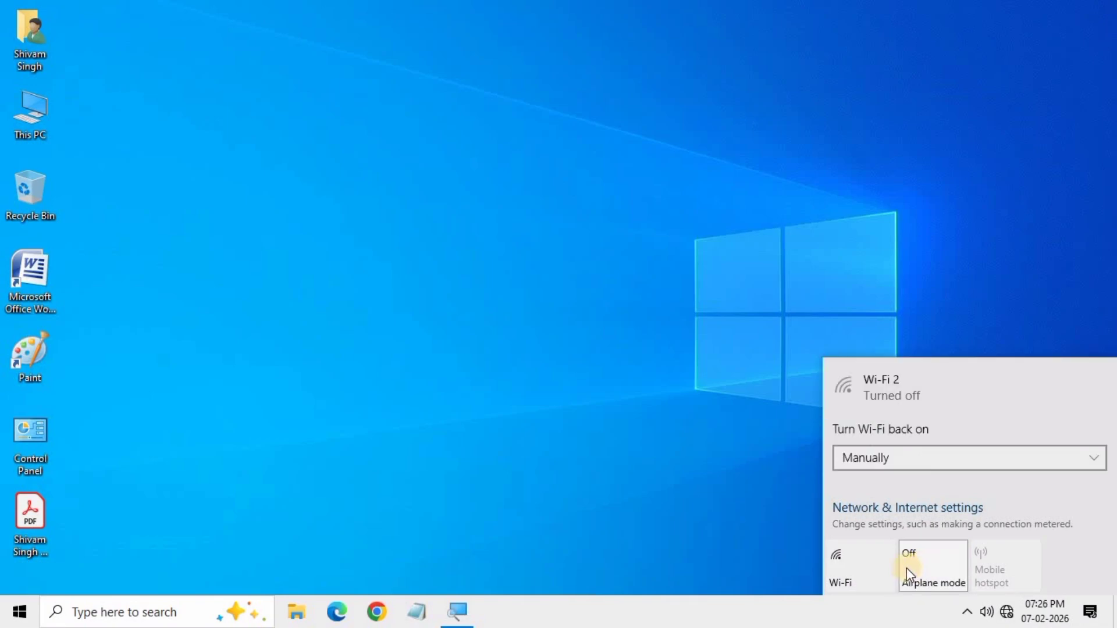
pyautogui.click(860, 572)
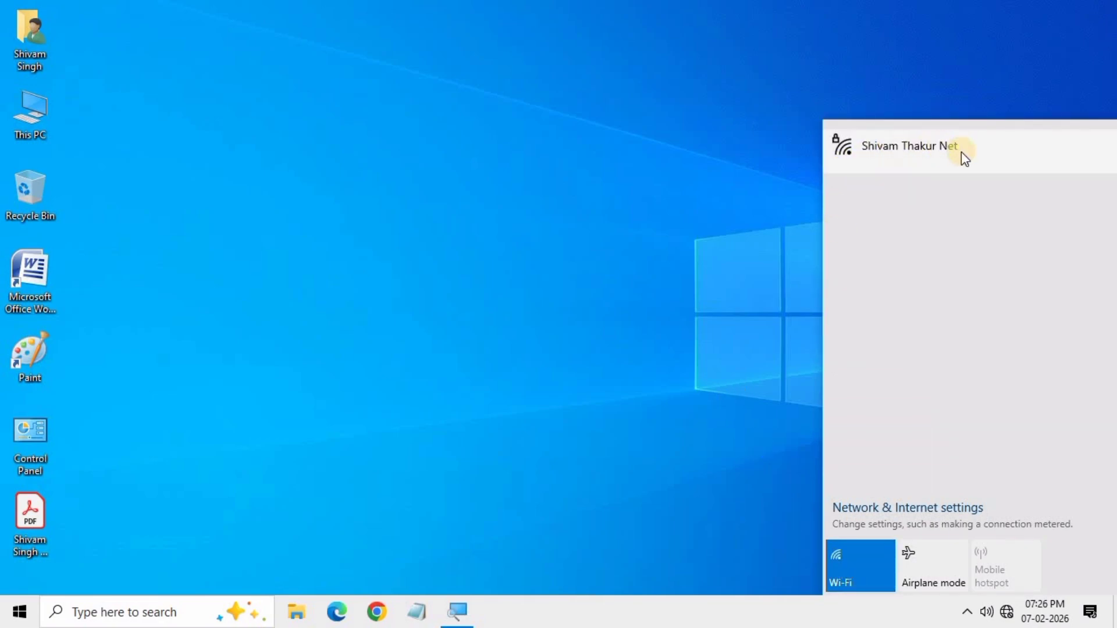
# - Connect to the secured Wi-Fi network in the available networks list and check its connection status
pyautogui.click(895, 156)
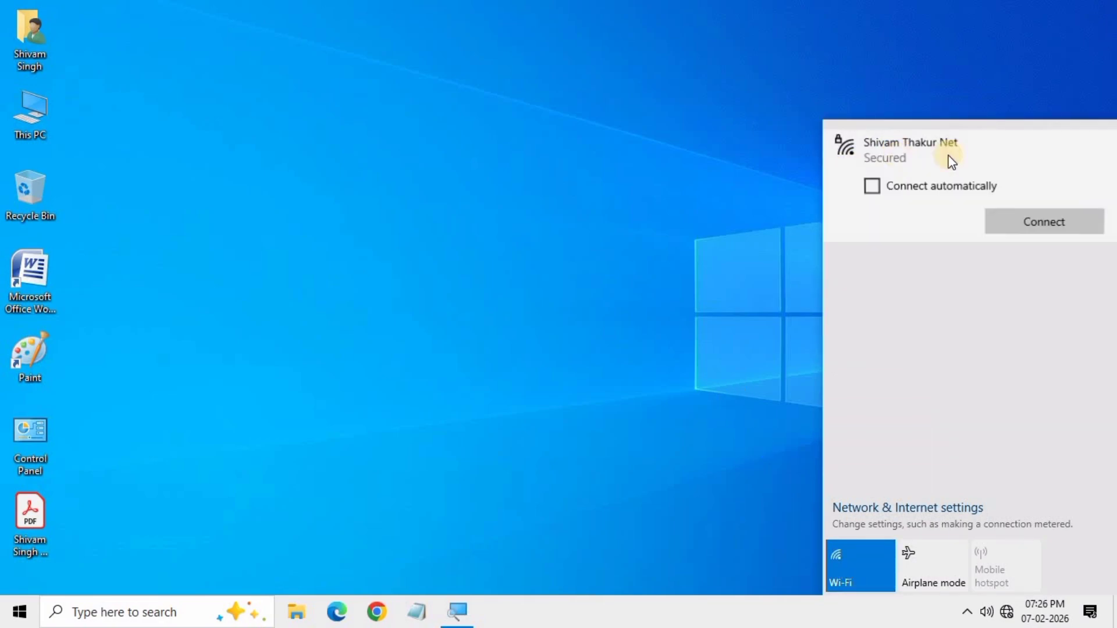
pyautogui.click(1074, 225)
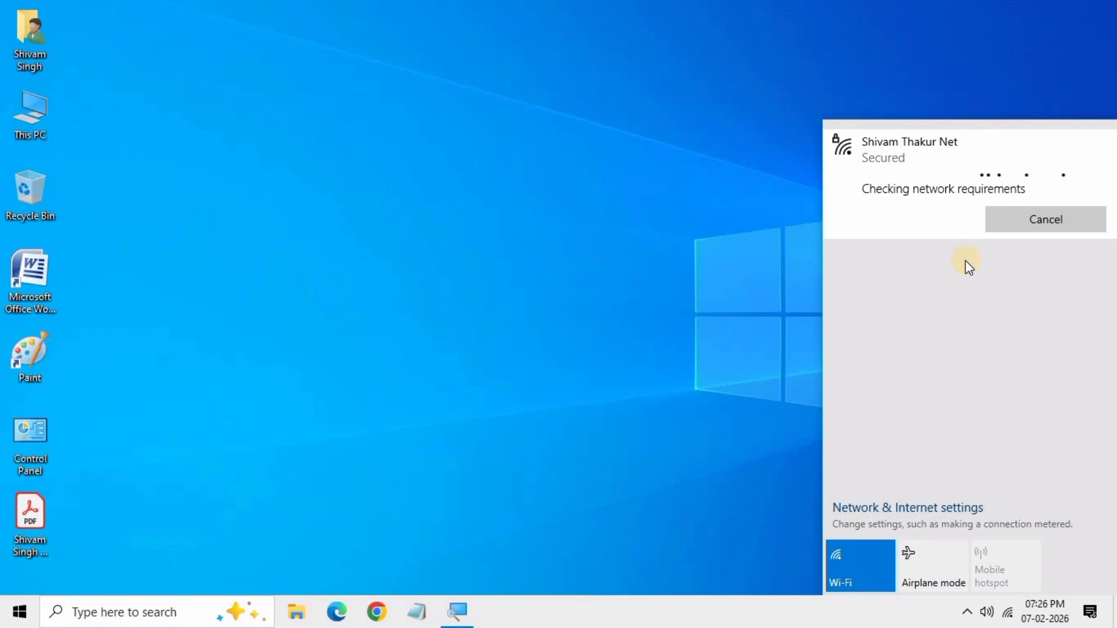
pyautogui.click(760, 306)
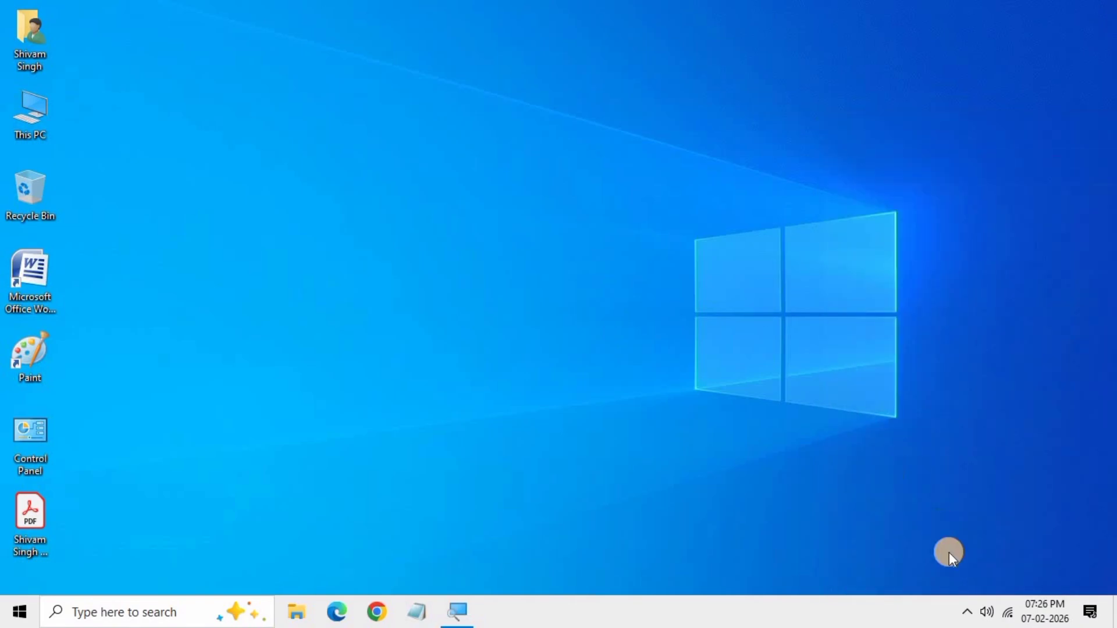
pyautogui.click(1009, 613)
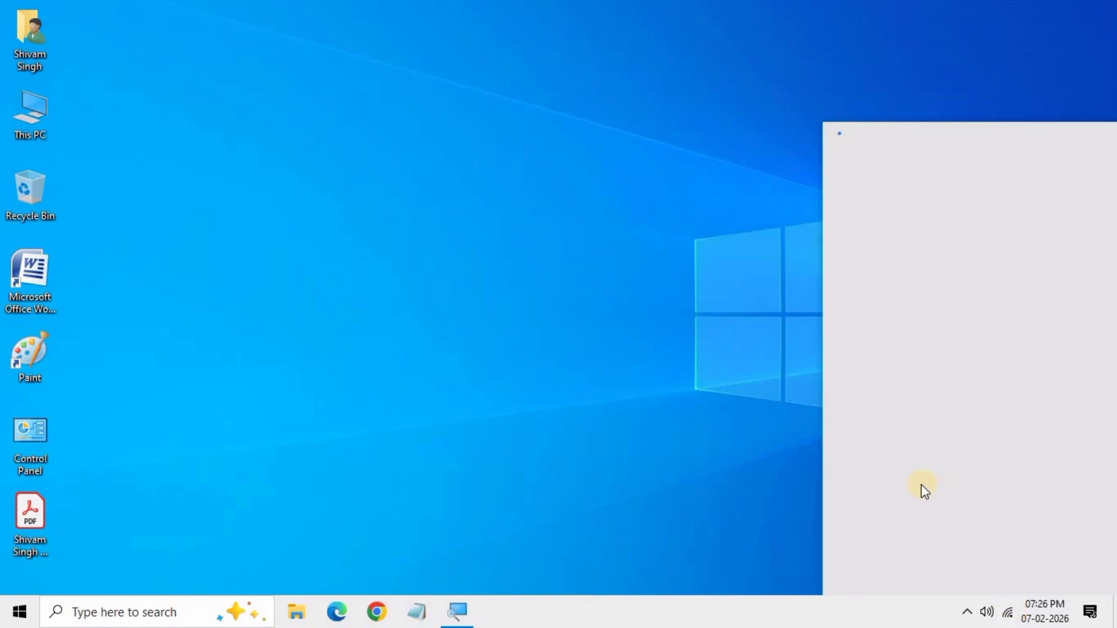
pyautogui.click(701, 351)
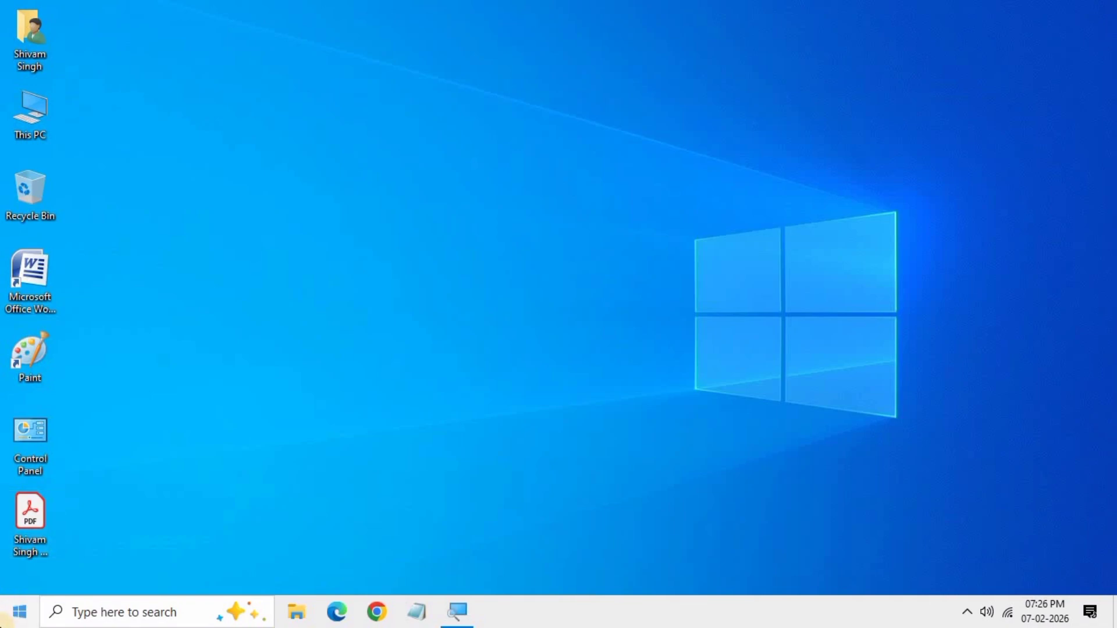
pyautogui.click(11, 618)
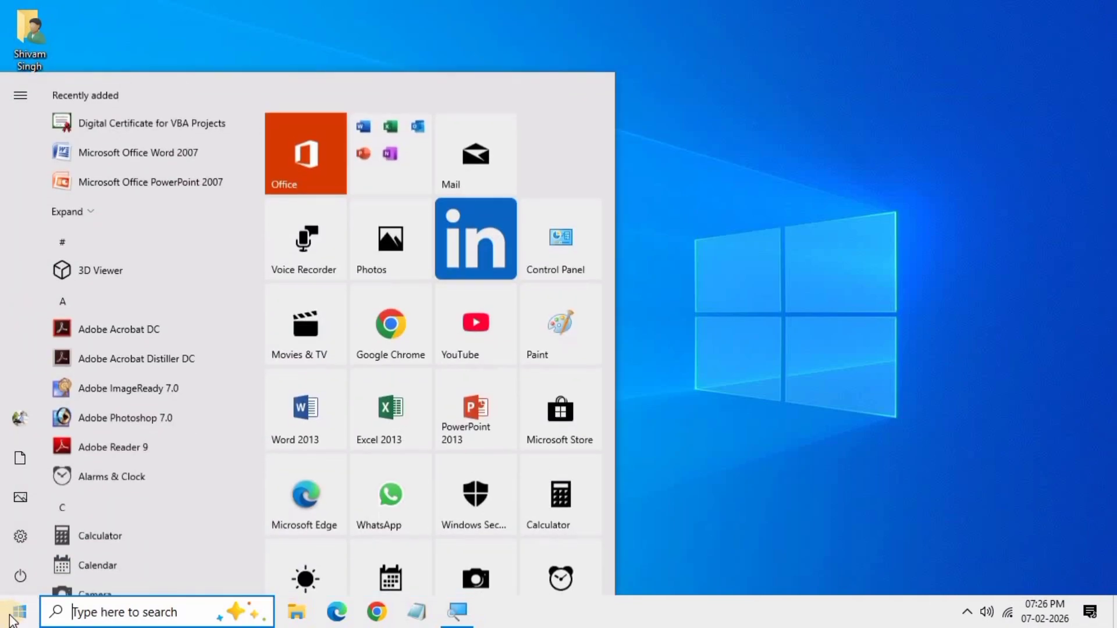
pyautogui.click(20, 576)
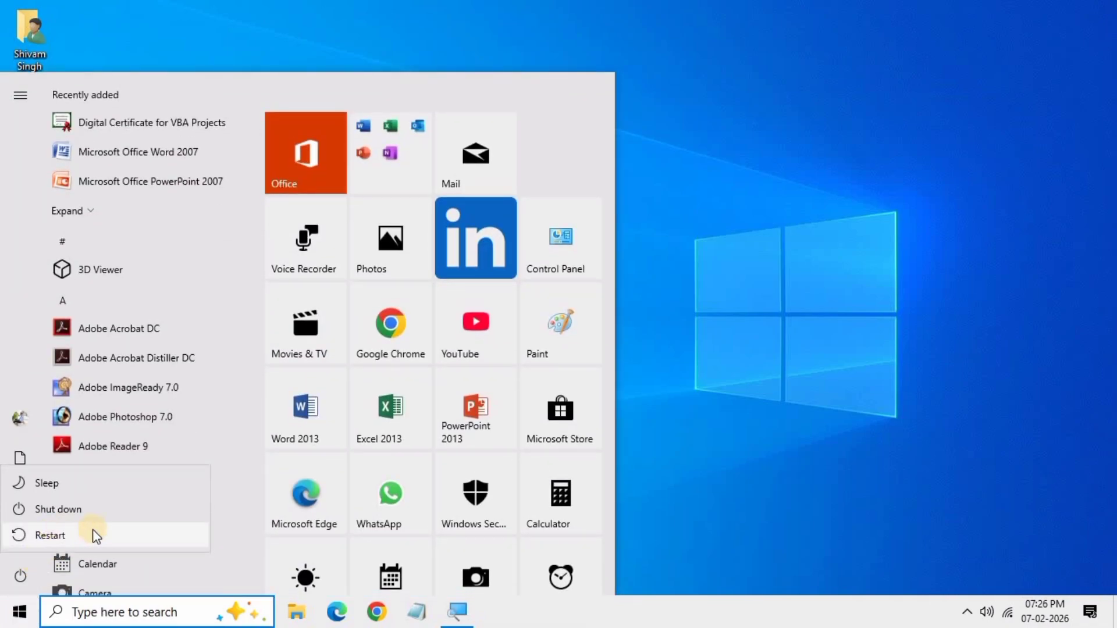
pyautogui.click(902, 402)
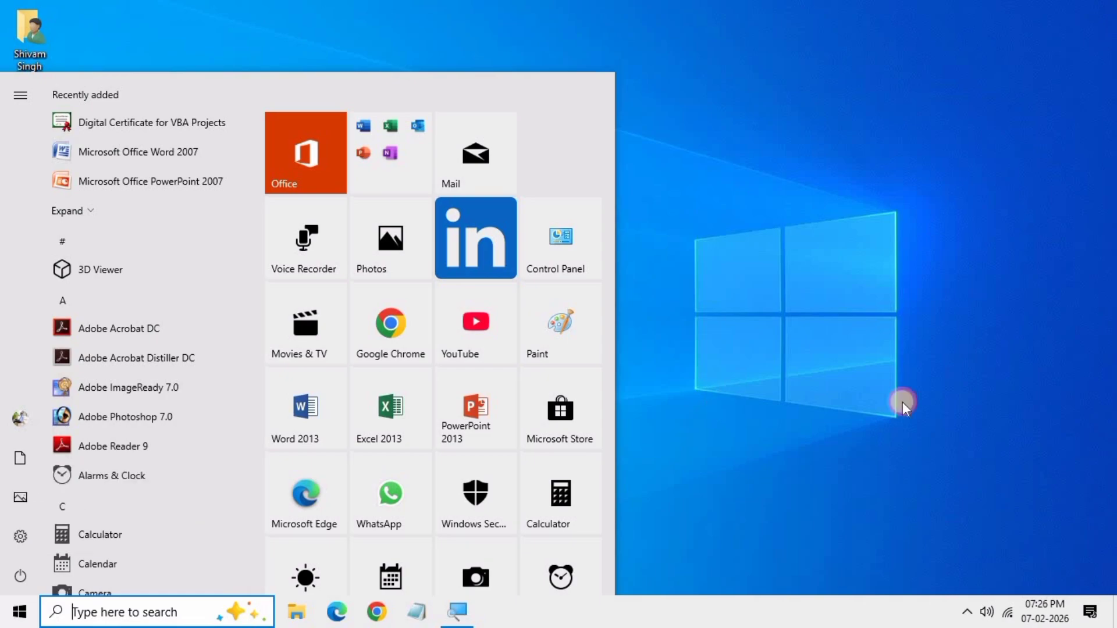
pyautogui.click(961, 473)
# - Disconnect from the secured Wi-Fi network and reconnect to it, checking its connection status
pyautogui.click(1007, 612)
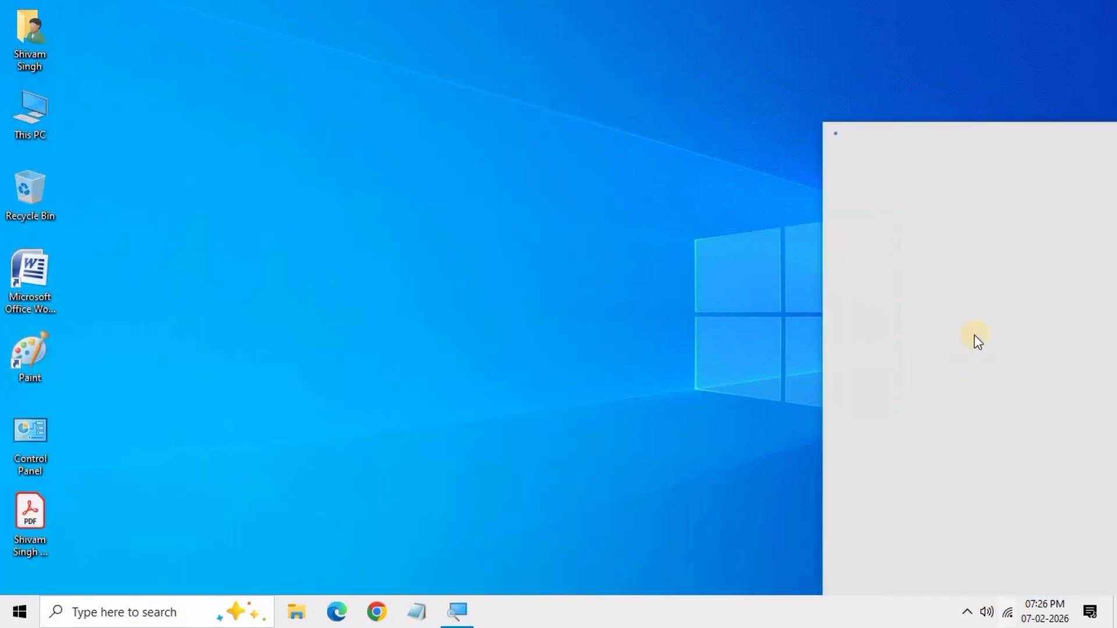
pyautogui.click(1007, 215)
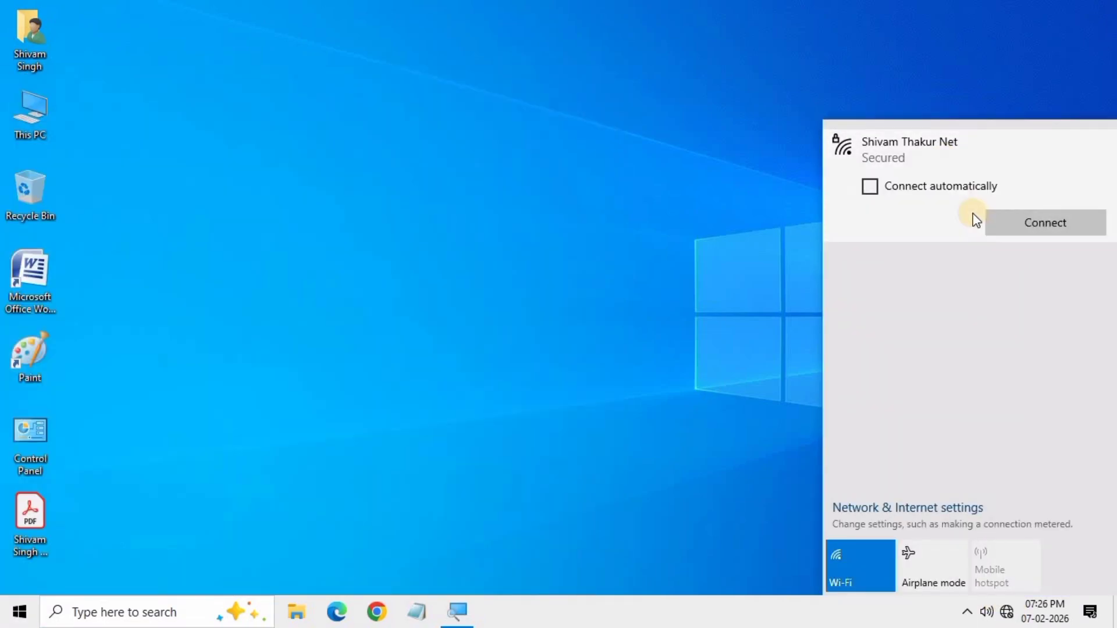
pyautogui.click(1007, 221)
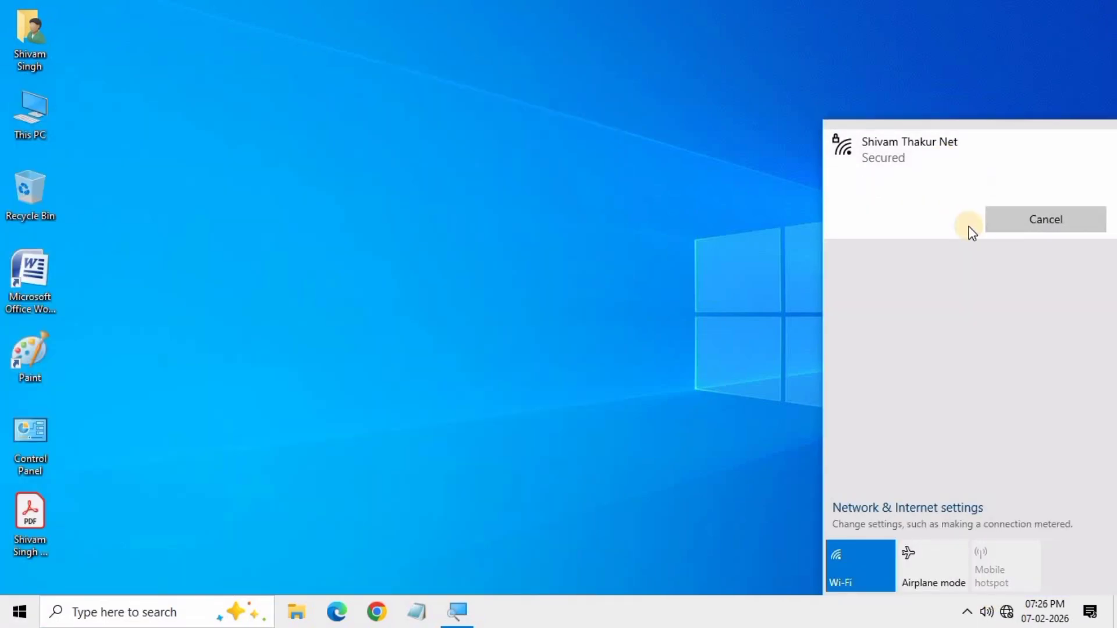
pyautogui.click(575, 256)
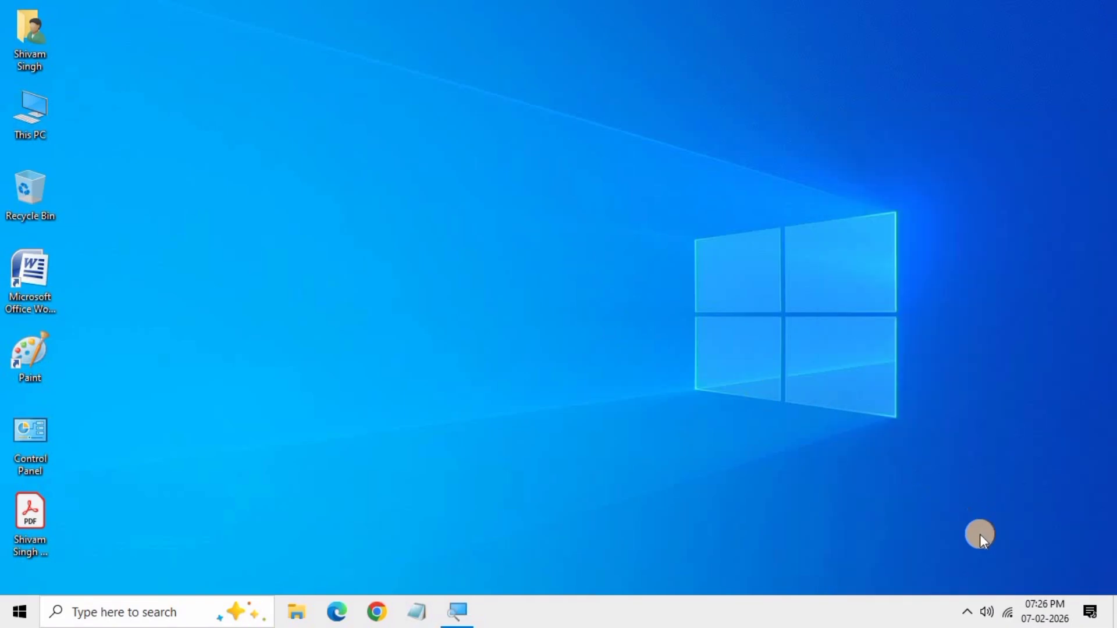
pyautogui.click(1007, 612)
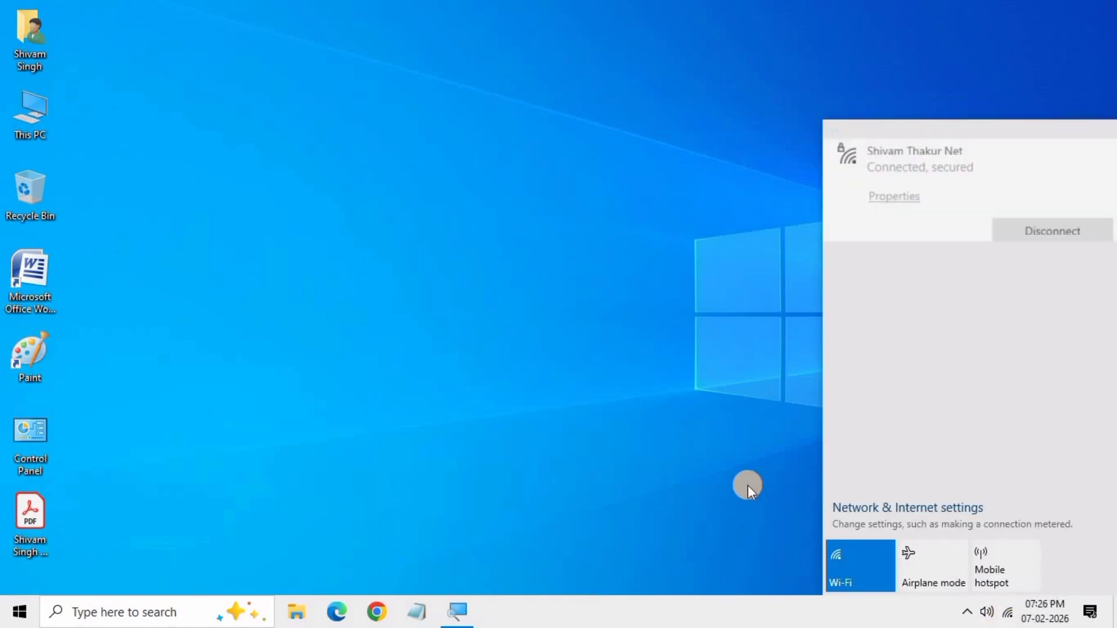
pyautogui.click(748, 486)
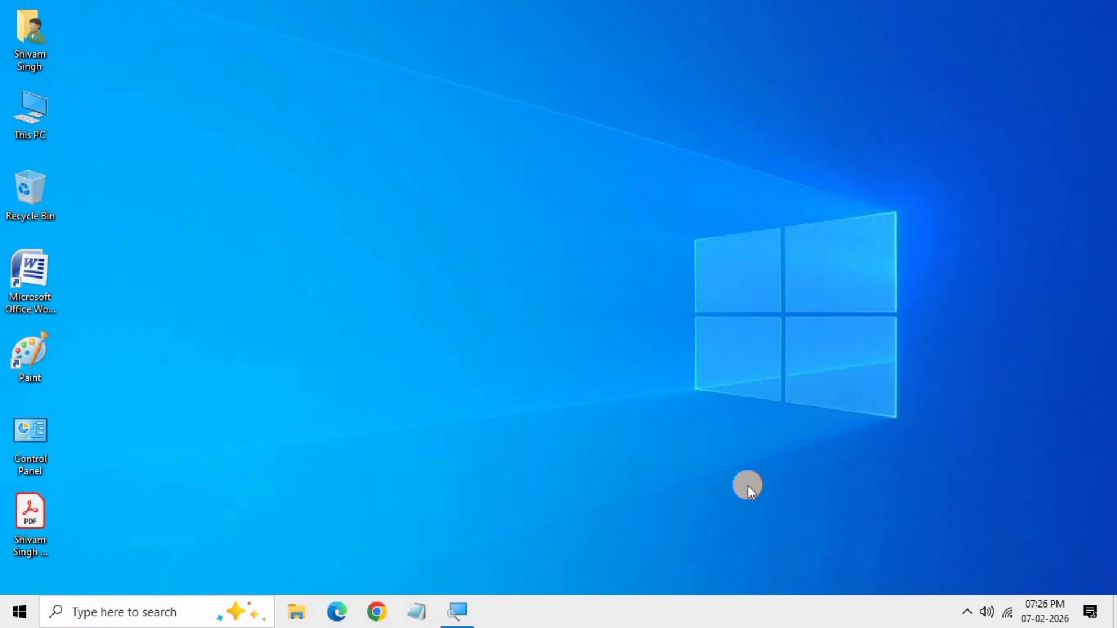